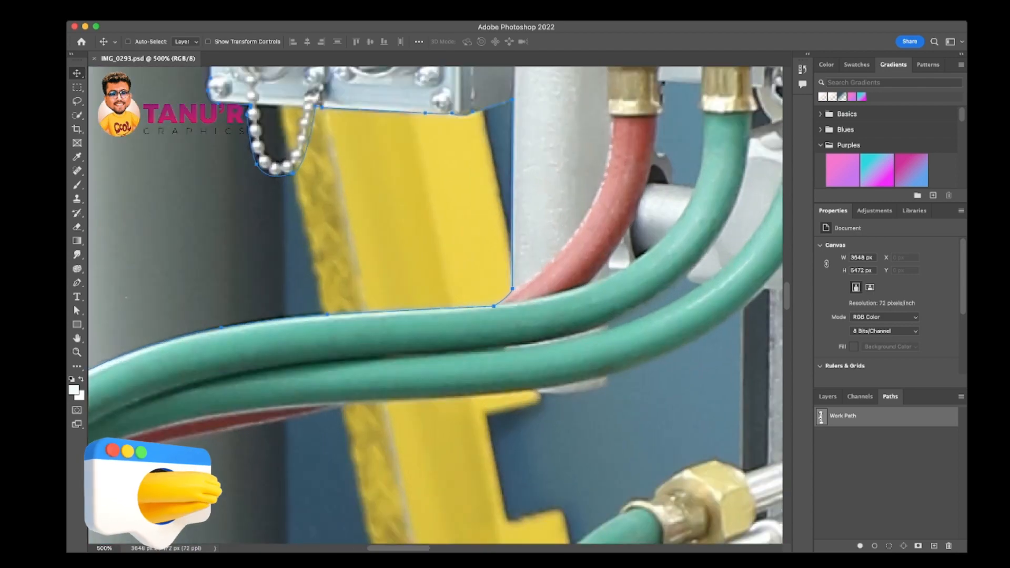
With the Pen tool, trace the inner edge of the red hose loop from the green hose crossing down its lower curve, redoing one misplaced anchor
key(p)
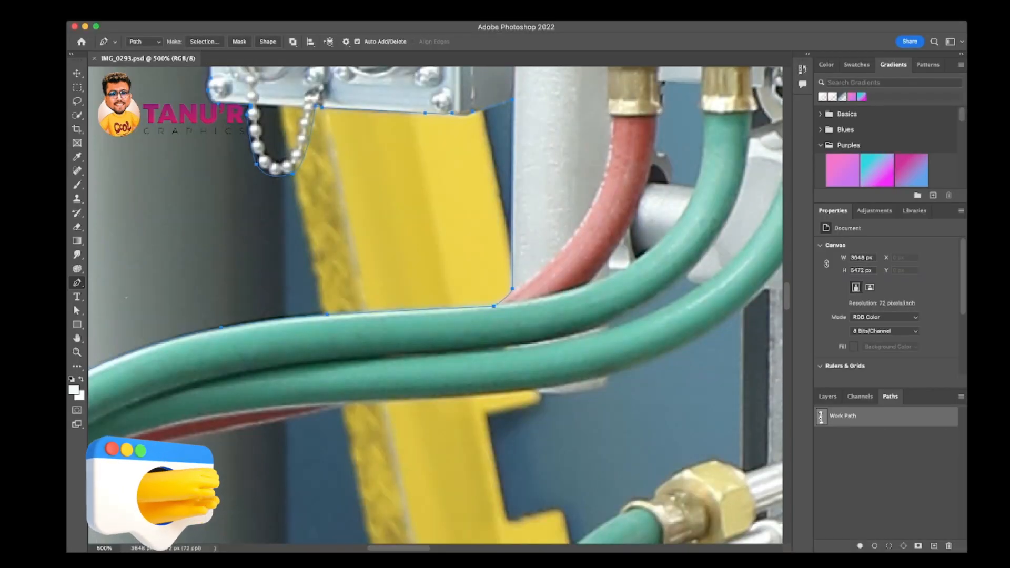
click(828, 397)
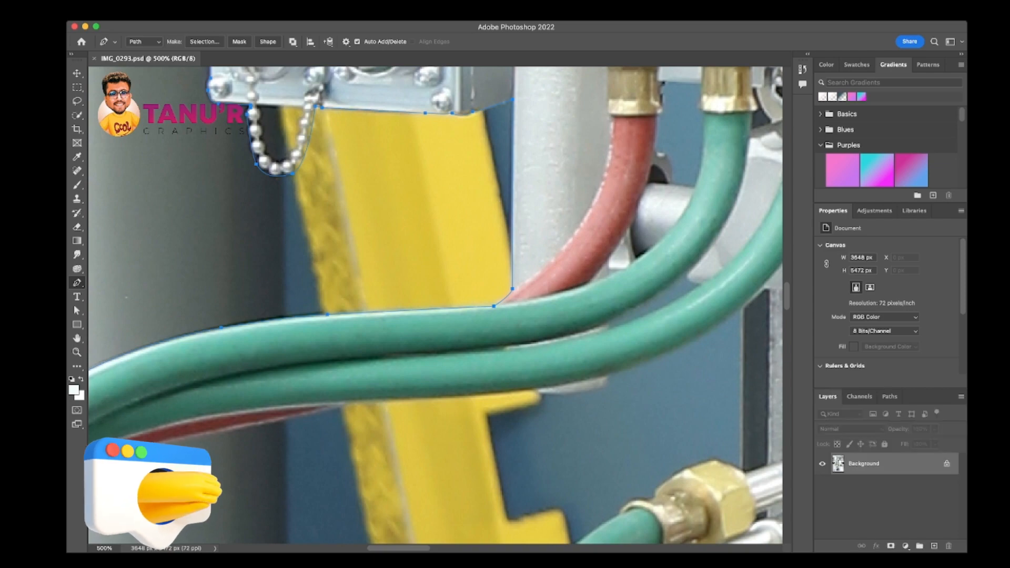
scroll(436, 305, up, 5)
key(super+minus)
scroll(436, 305, up, 15)
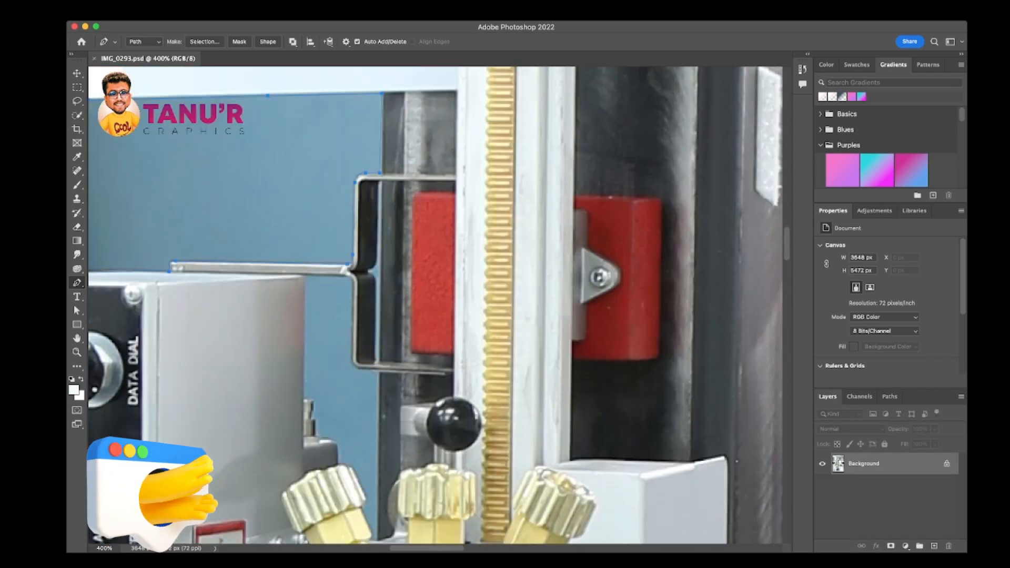
key(super+minus)
key(super+minus)
scroll(435, 306, down, 10)
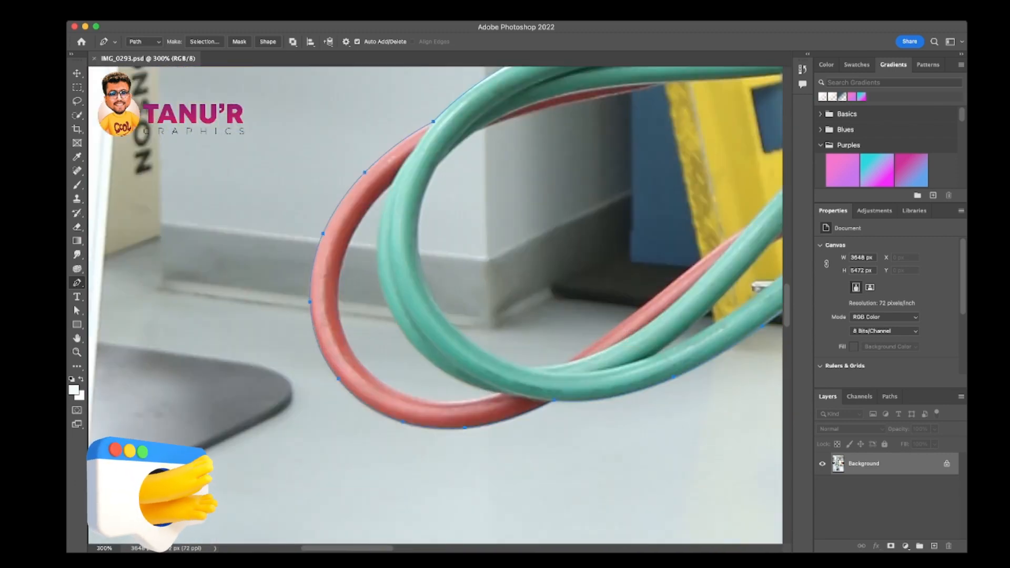
key(super+plus)
key(super+plus)
scroll(436, 305, up, 2)
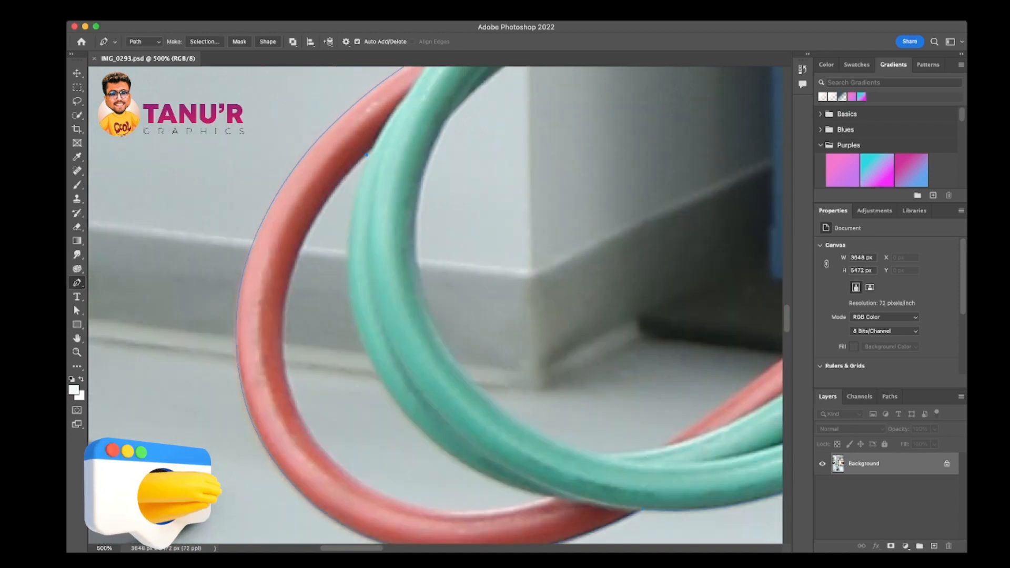
drag(322, 208, 310, 226)
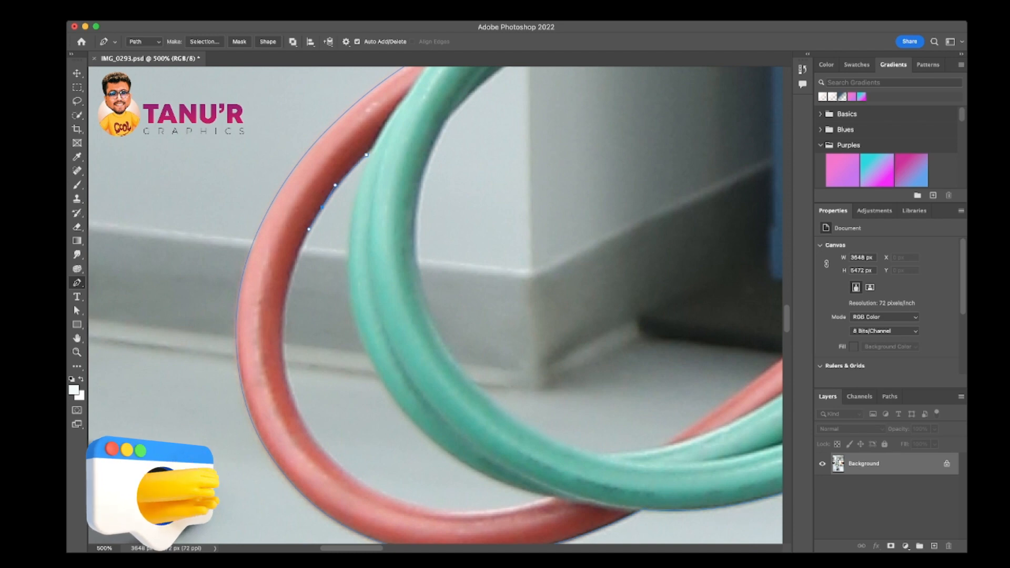
drag(283, 330, 276, 405)
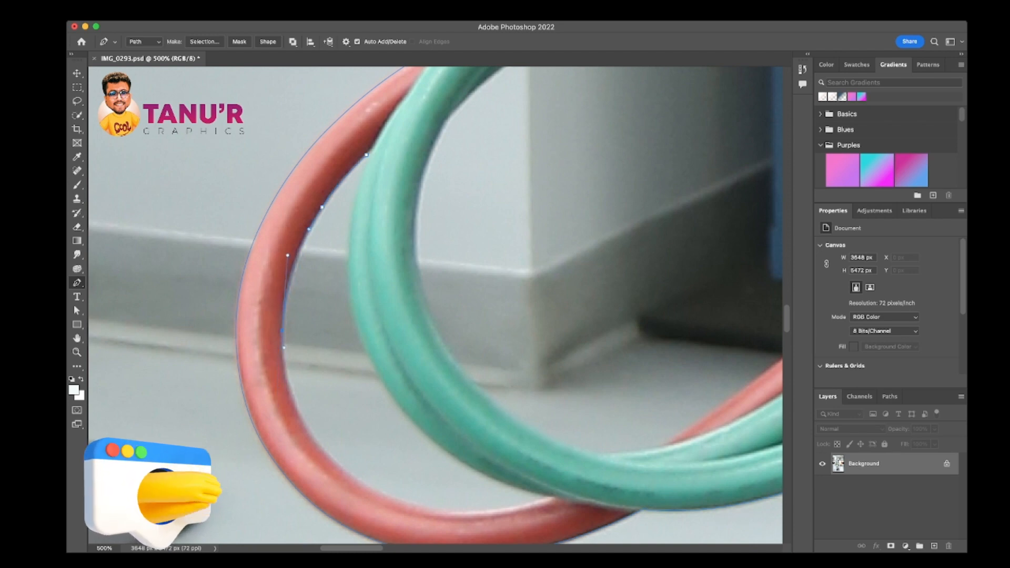
drag(348, 473, 363, 480)
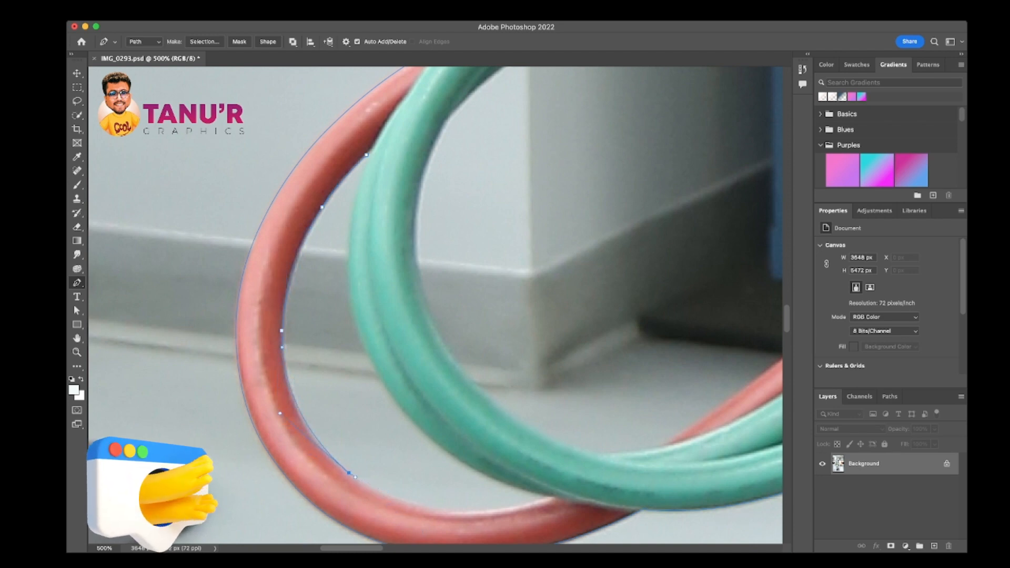
scroll(435, 305, down, 2)
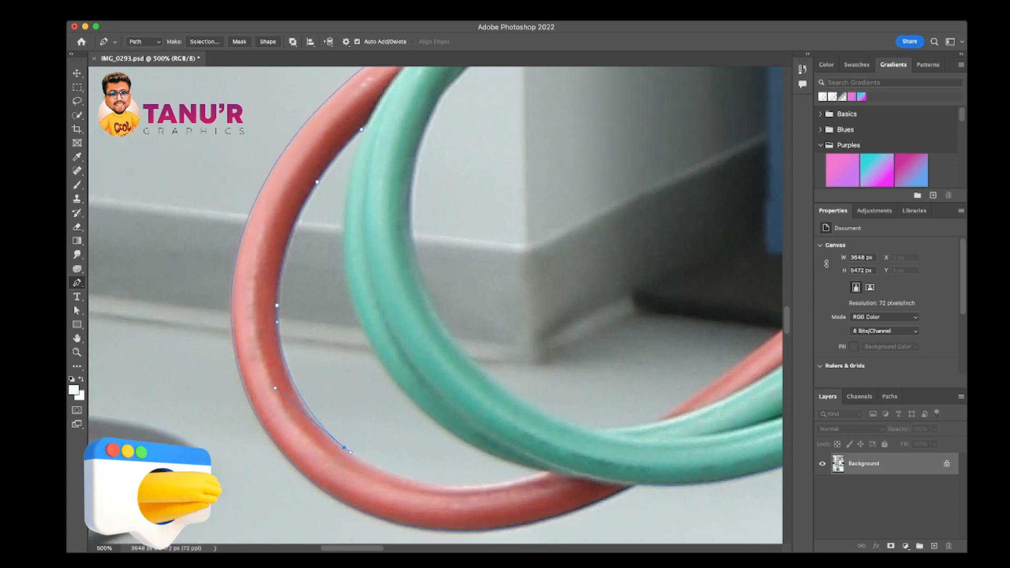
key(super+z)
drag(334, 439, 352, 454)
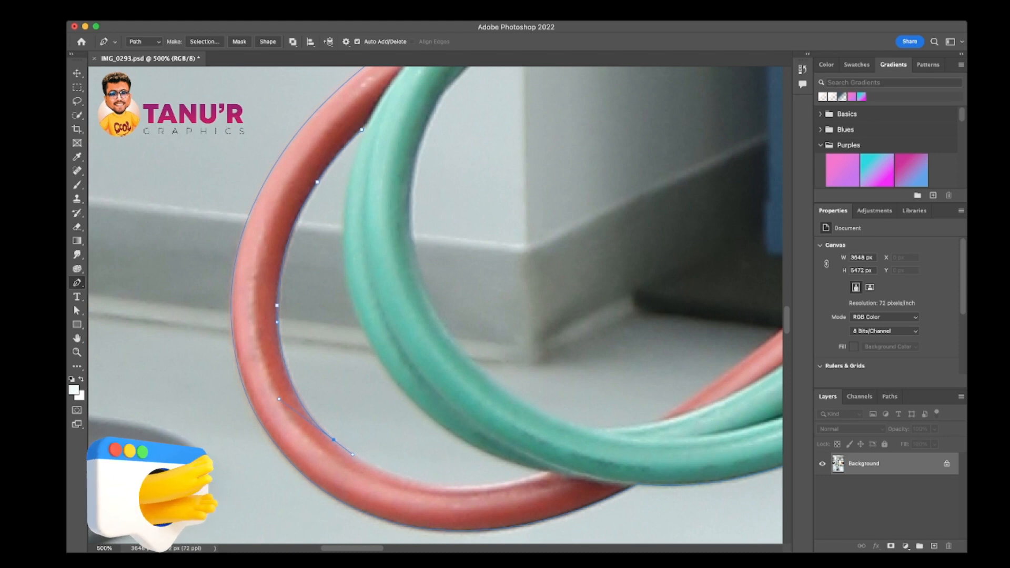
Continue the path along the bottom of the red hose and back up the green hose's outer edge, closing the gap between them
drag(467, 486, 494, 485)
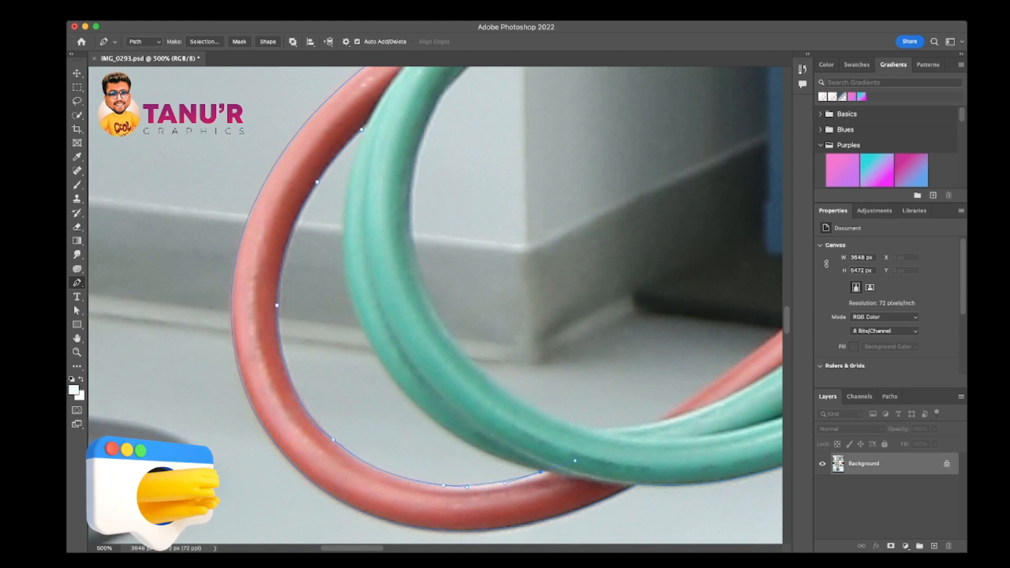
mouse_move(405, 392)
mouse_down()
mouse_move(362, 351)
mouse_move(397, 383)
mouse_up()
drag(347, 279, 337, 226)
drag(362, 129, 384, 109)
Trace the underside of the upper red hose from the yellow stand, then down the inner edge of the large green hose loop
key(super+minus)
key(super+minus)
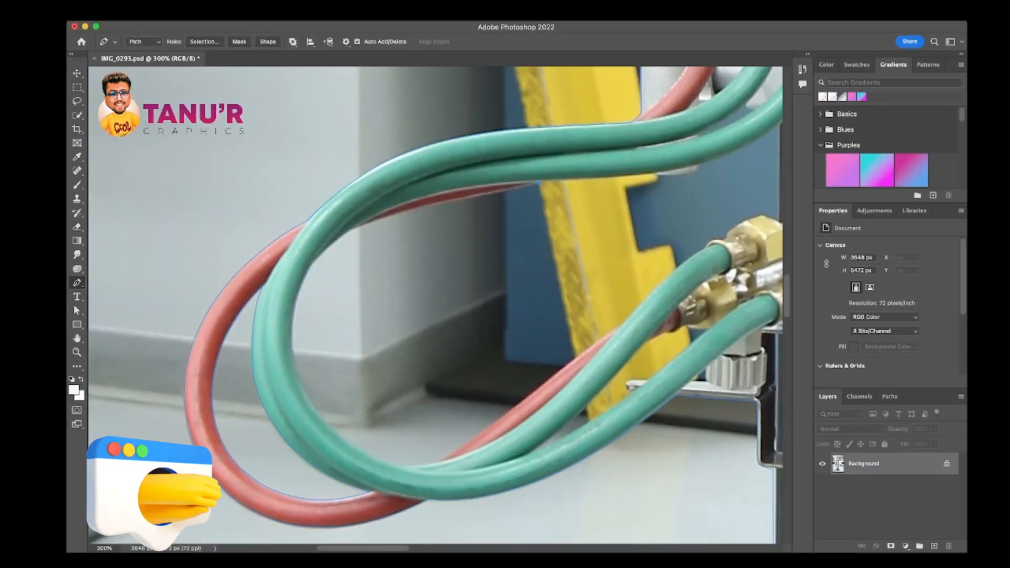
mouse_move(424, 206)
mouse_down()
mouse_move(379, 218)
mouse_move(416, 210)
mouse_up()
drag(350, 230, 302, 275)
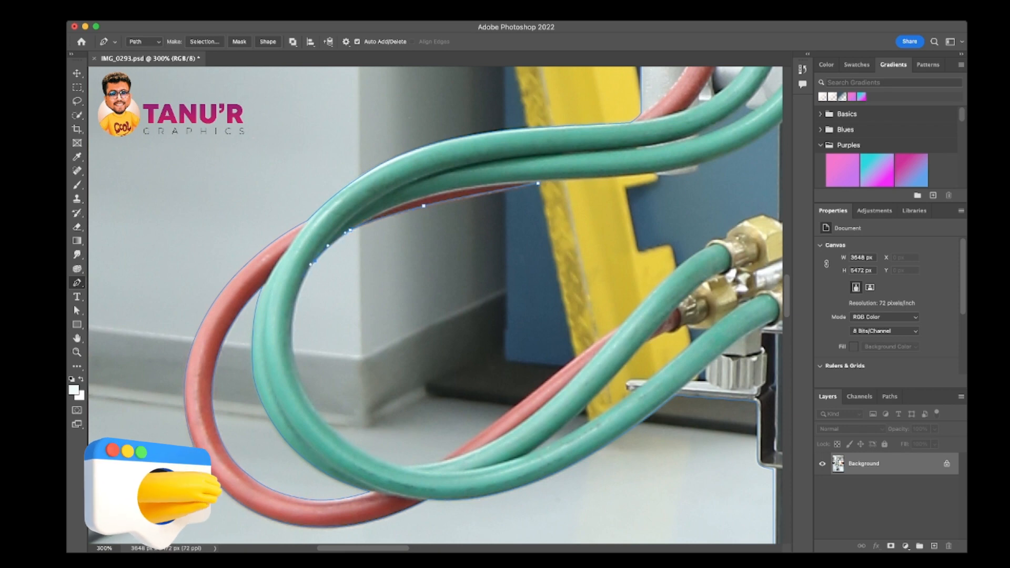
key(super+plus)
mouse_move(247, 317)
mouse_down()
mouse_move(244, 352)
mouse_move(244, 325)
mouse_up()
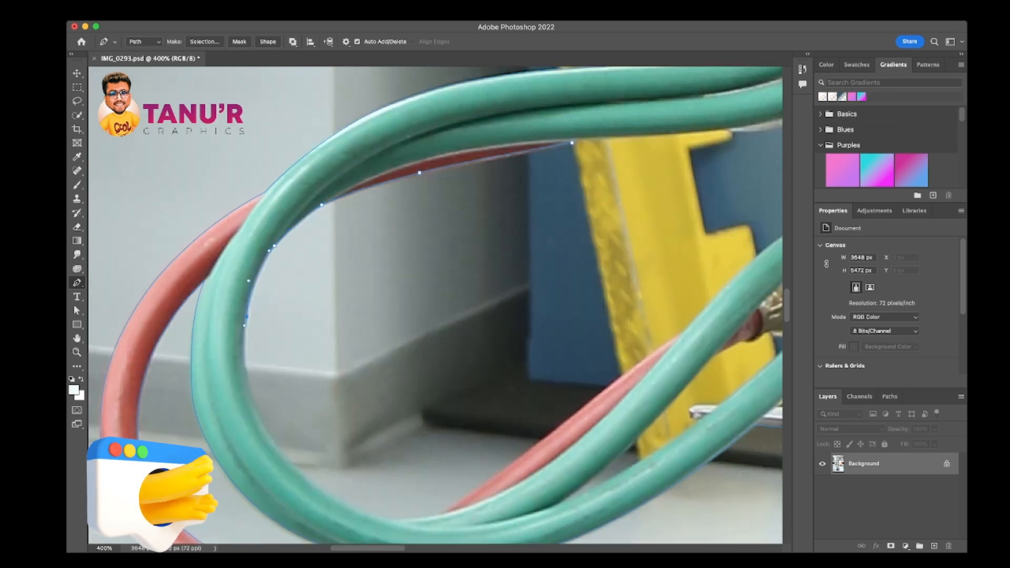
Continue the path along the inside bottom of the green hose loop and up onto the red hose's upper edge
mouse_move(258, 419)
mouse_down()
mouse_move(288, 465)
mouse_move(267, 435)
mouse_up()
drag(339, 501, 370, 519)
drag(370, 519, 353, 509)
drag(399, 520, 426, 517)
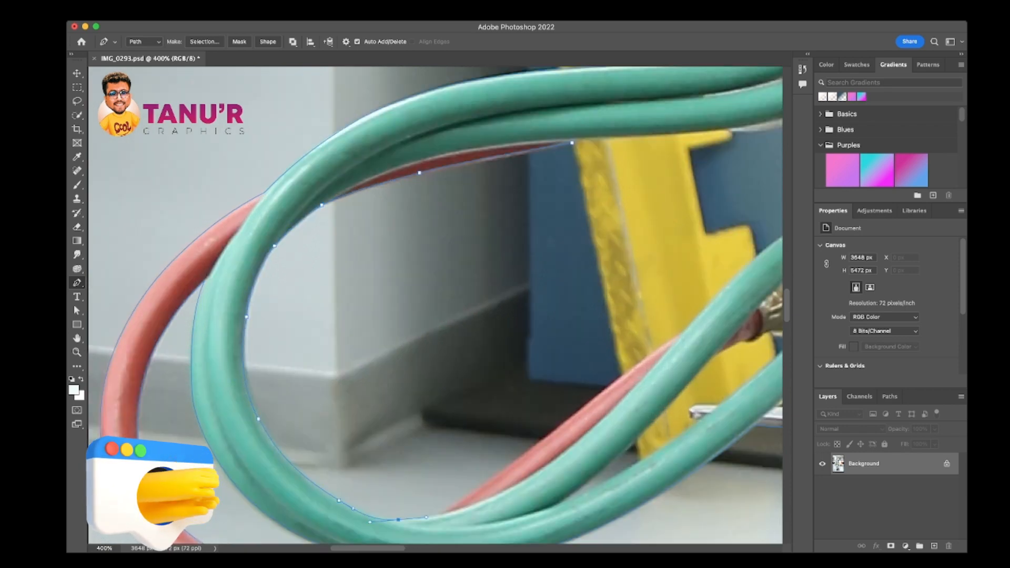
drag(479, 487, 511, 465)
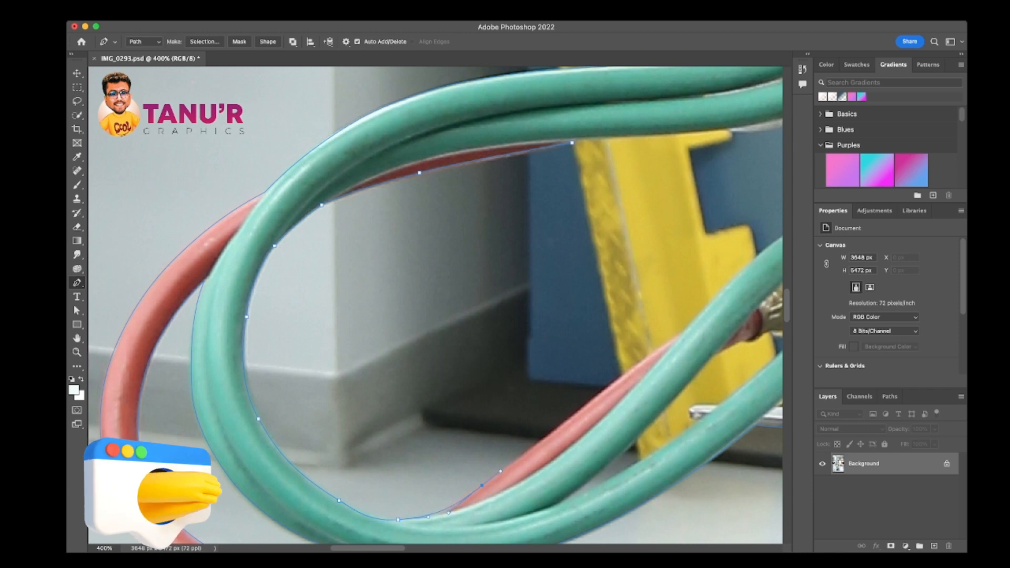
Trace up the hoses to the brass fitting and back along the underside of the upper green hose, closing the large loop's opening
drag(621, 378, 479, 402)
drag(526, 368, 547, 346)
drag(610, 282, 694, 225)
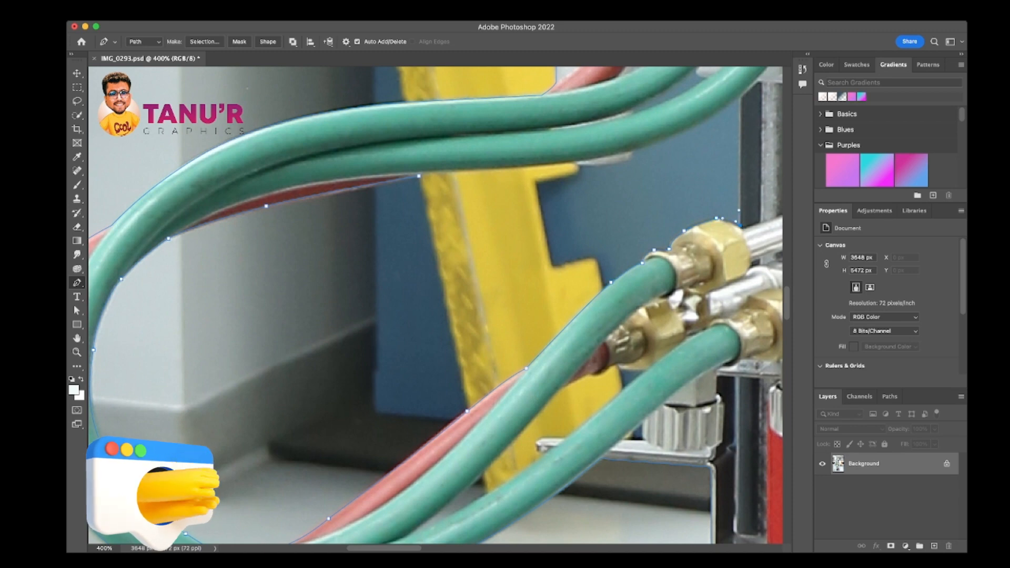
drag(602, 156, 560, 164)
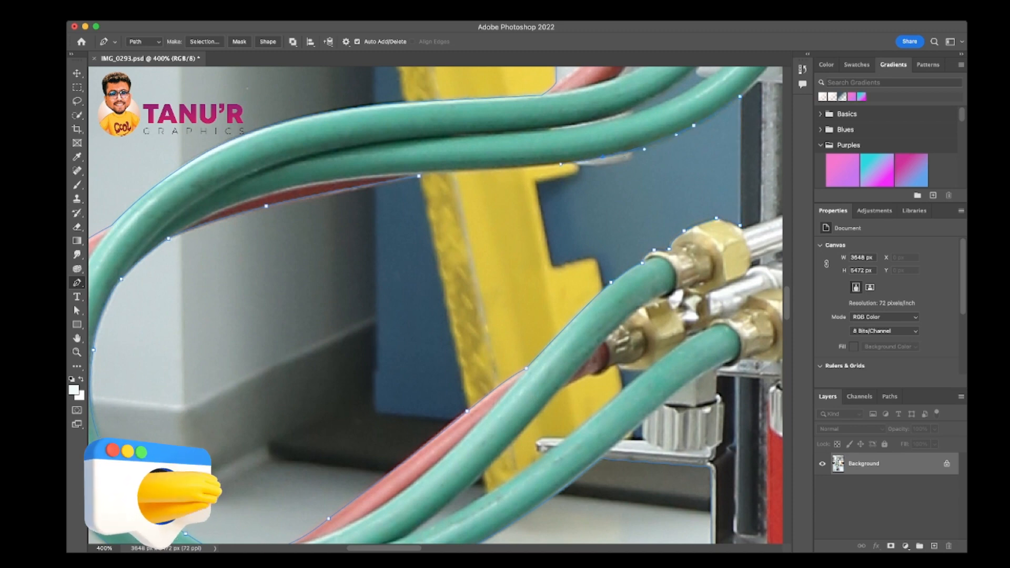
drag(453, 169, 422, 168)
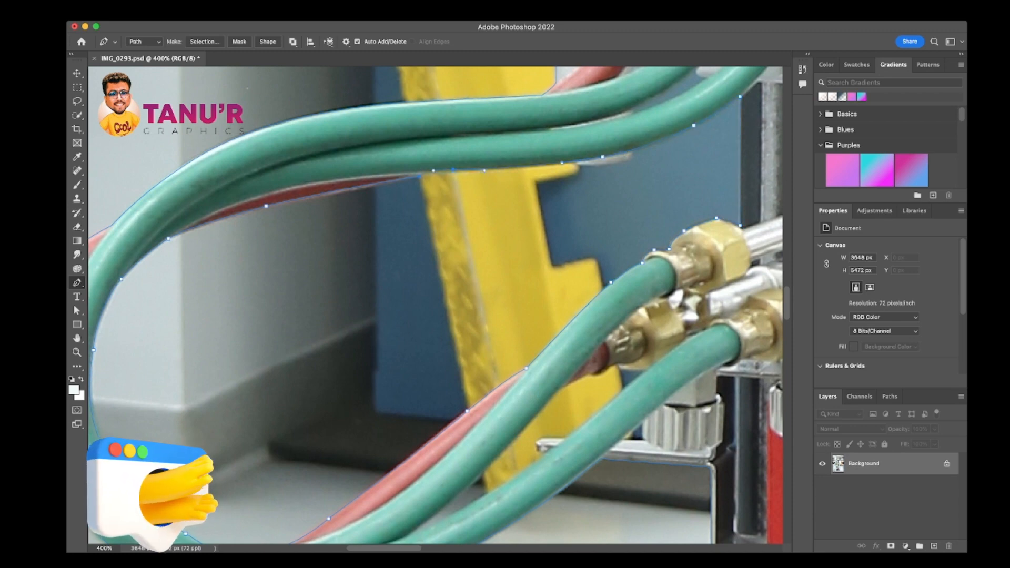
Show the saved paths and start tracing the gap between the two lower green hoses down the upper hose's lower edge
key(super+minus)
click(889, 397)
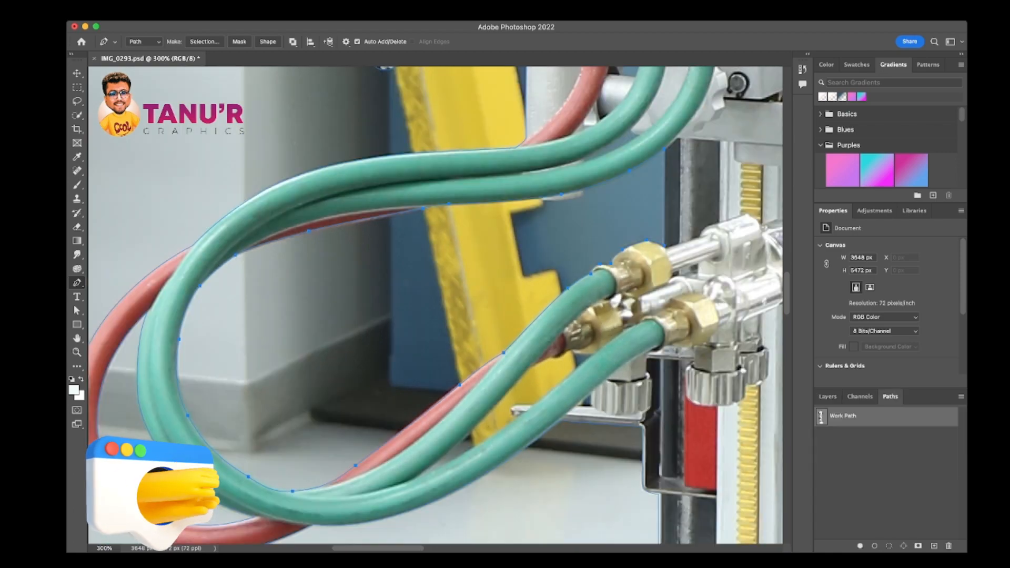
key(super+minus)
scroll(436, 305, down, 2)
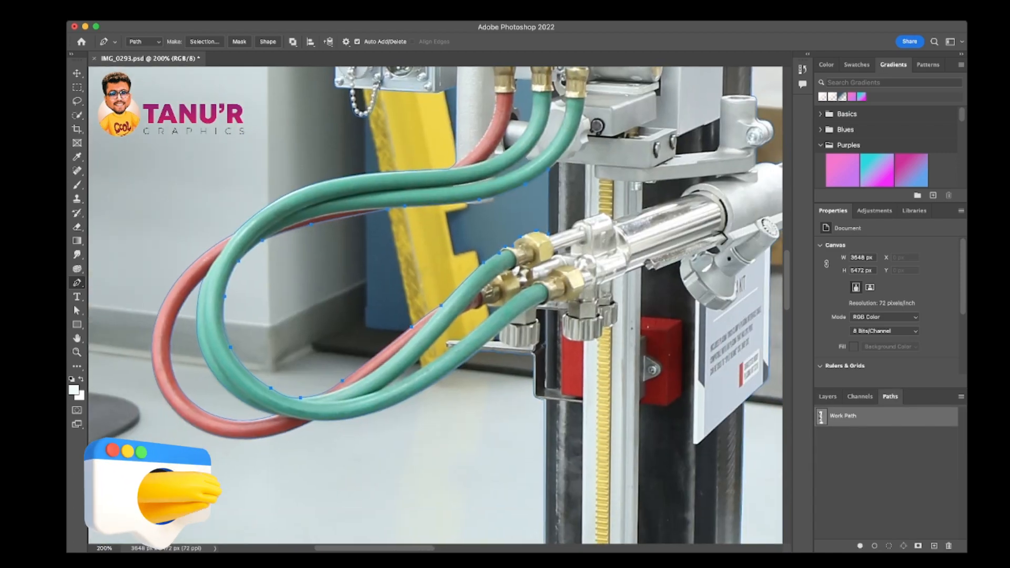
key(super+plus)
key(super+plus)
click(477, 260)
drag(408, 335, 390, 353)
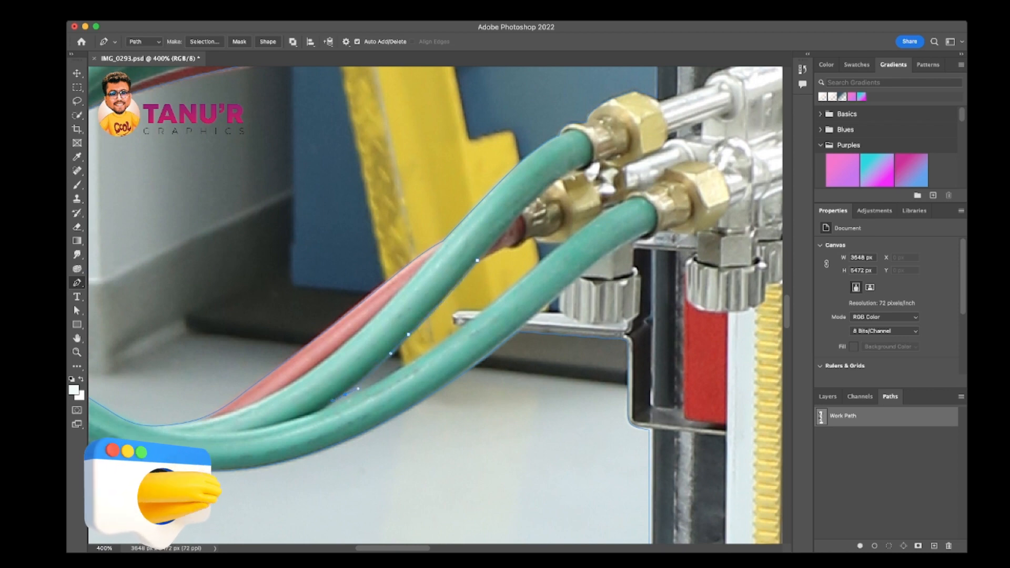
Trace back up along the lower green hose's upper edge to the brass fittings and close the gap between the two hoses
scroll(435, 305, down, 1)
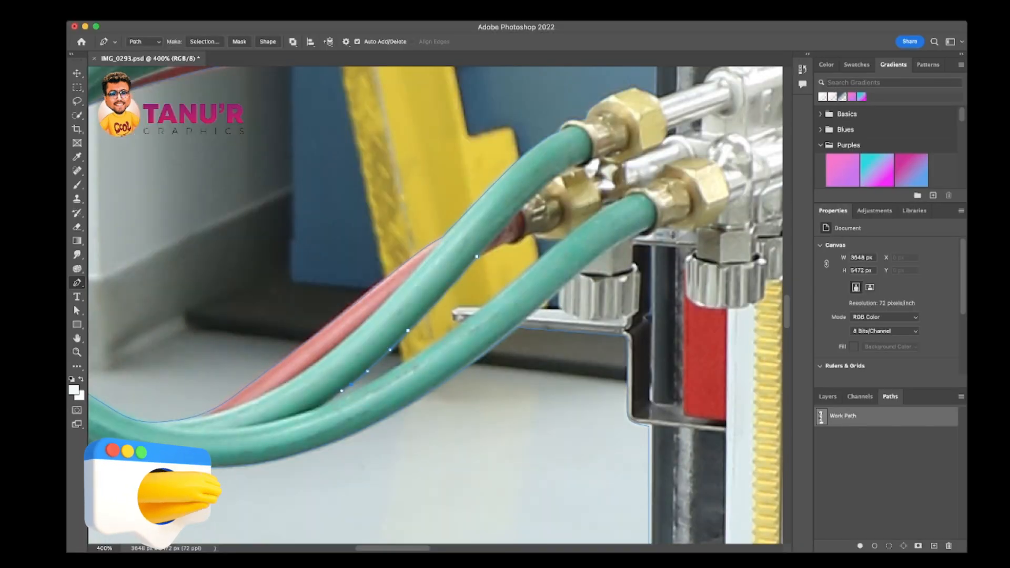
drag(410, 360, 419, 356)
drag(485, 304, 497, 295)
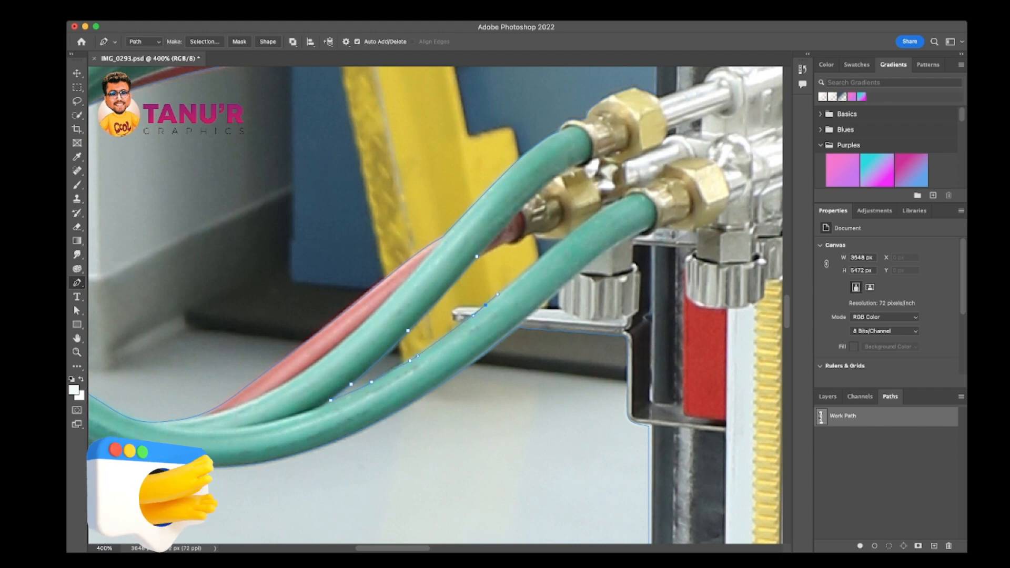
scroll(498, 295, right, 5)
drag(285, 296, 298, 283)
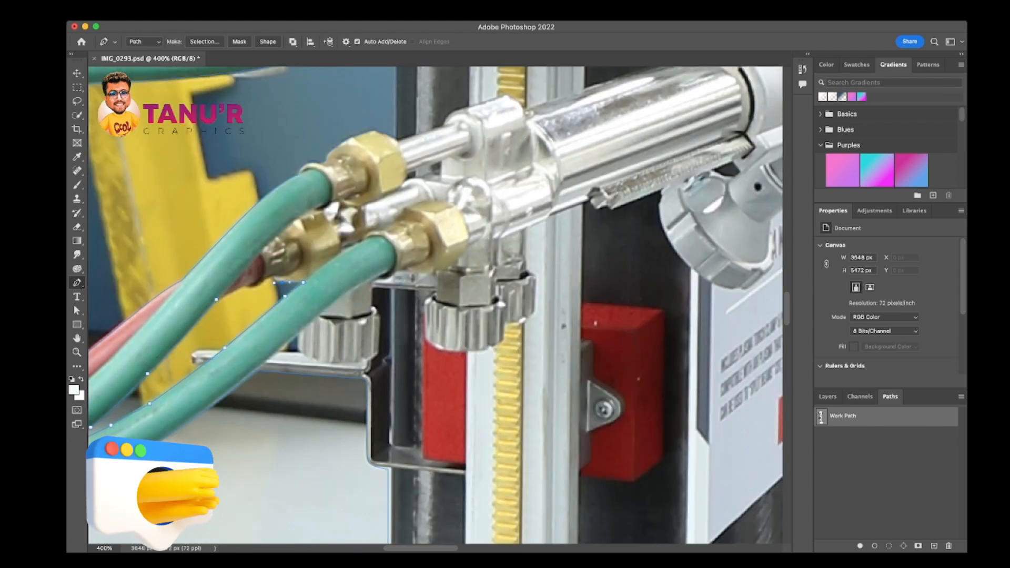
click(271, 274)
click(262, 285)
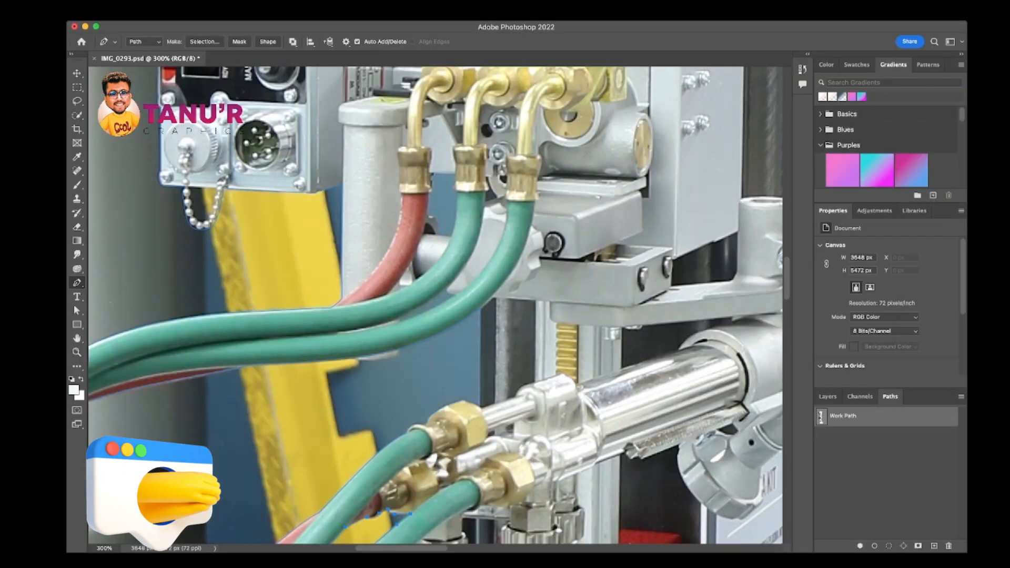
Trace the narrow background gap between the two green hoses where they curve up towards the brass connectors
scroll(434, 305, up, 1)
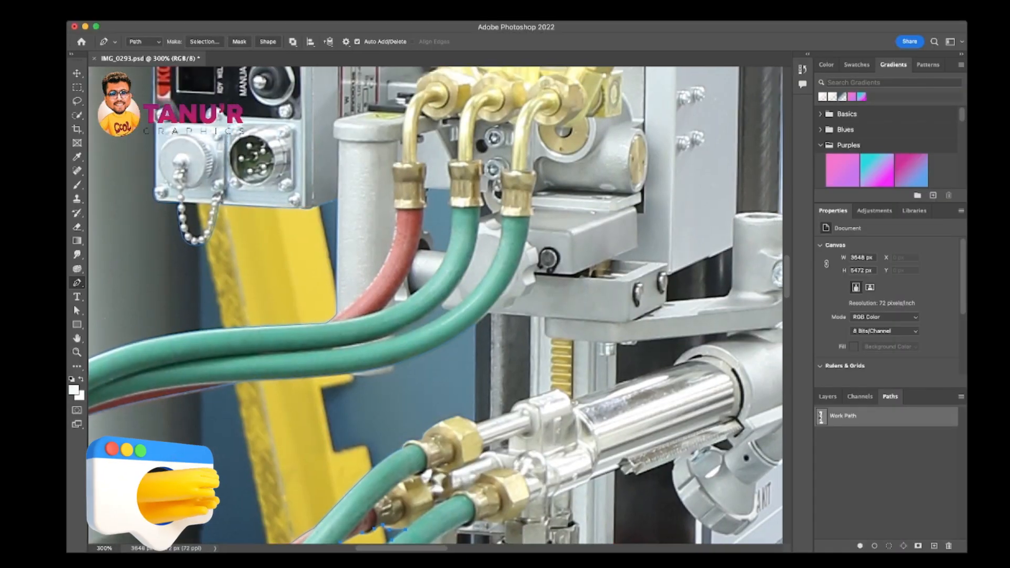
drag(339, 345, 400, 343)
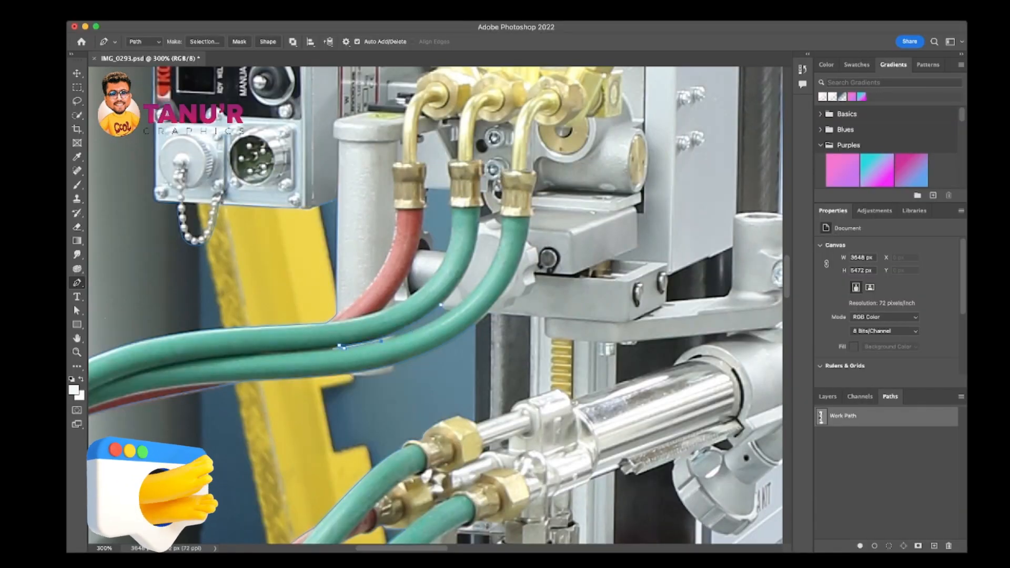
scroll(486, 137, up, 4)
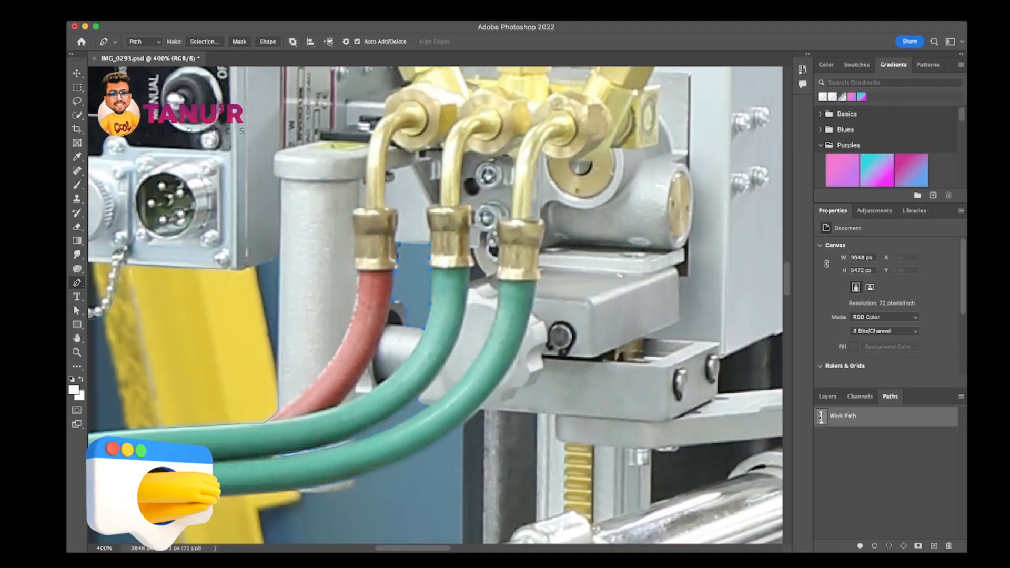
Outline the blue background gap between the grey control box, the brass valve knob and the metal bracket
key(super+minus)
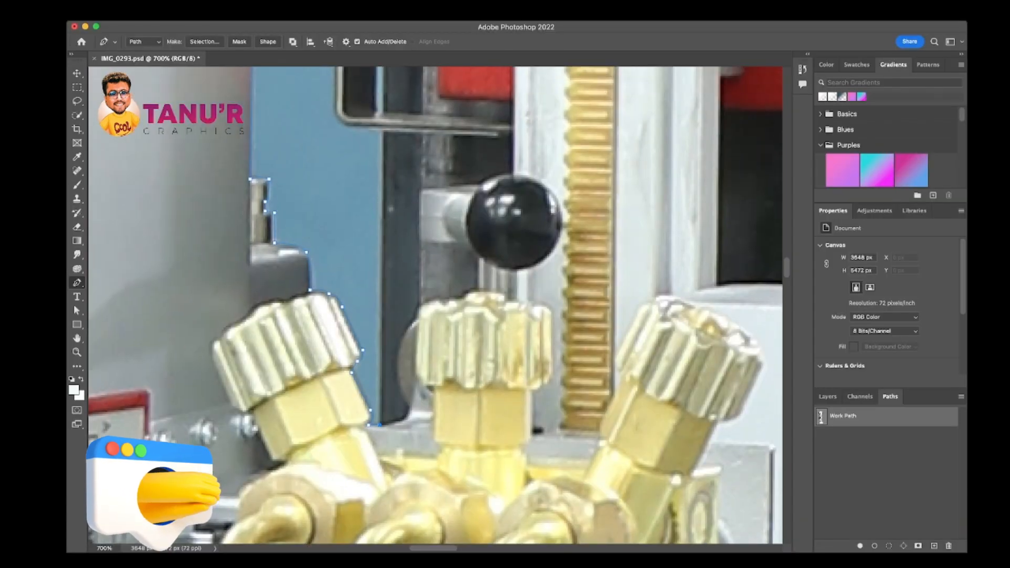
click(378, 131)
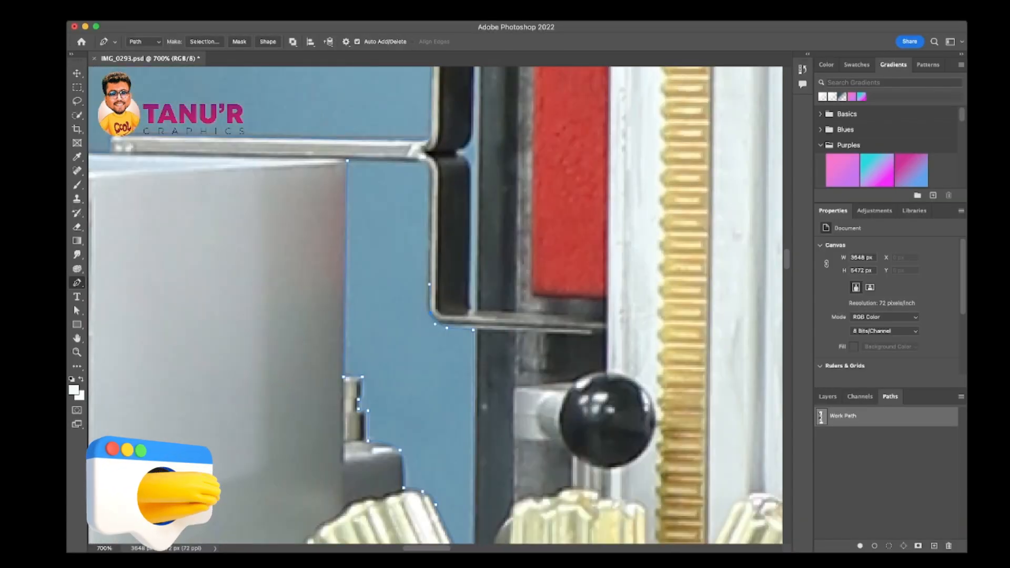
click(416, 163)
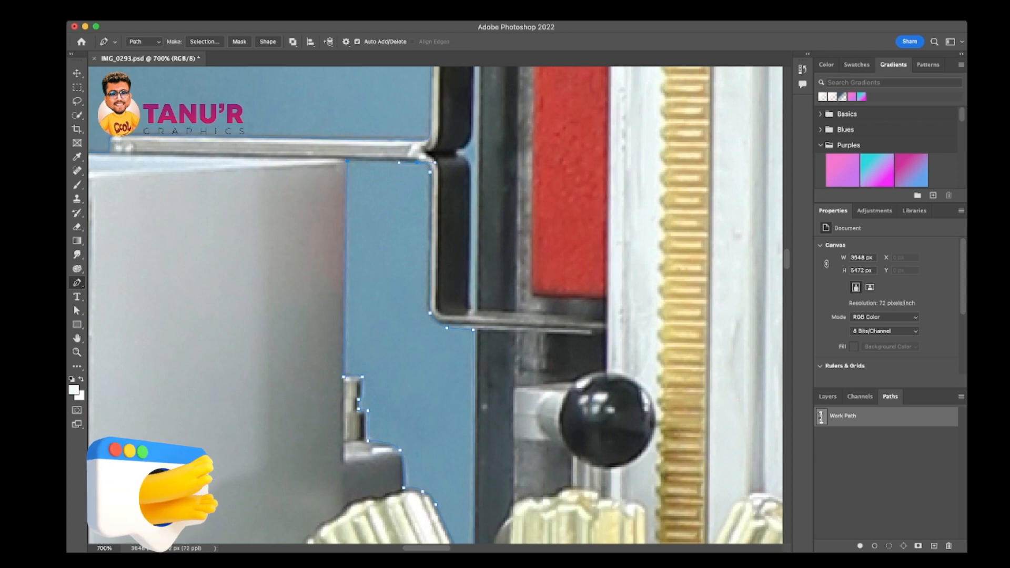
Trace the narrow background sliver between the black bracket's edge and the dark rail, up past the bracket's pinched joint
key(super+minus)
key(super+minus)
key(super+minus)
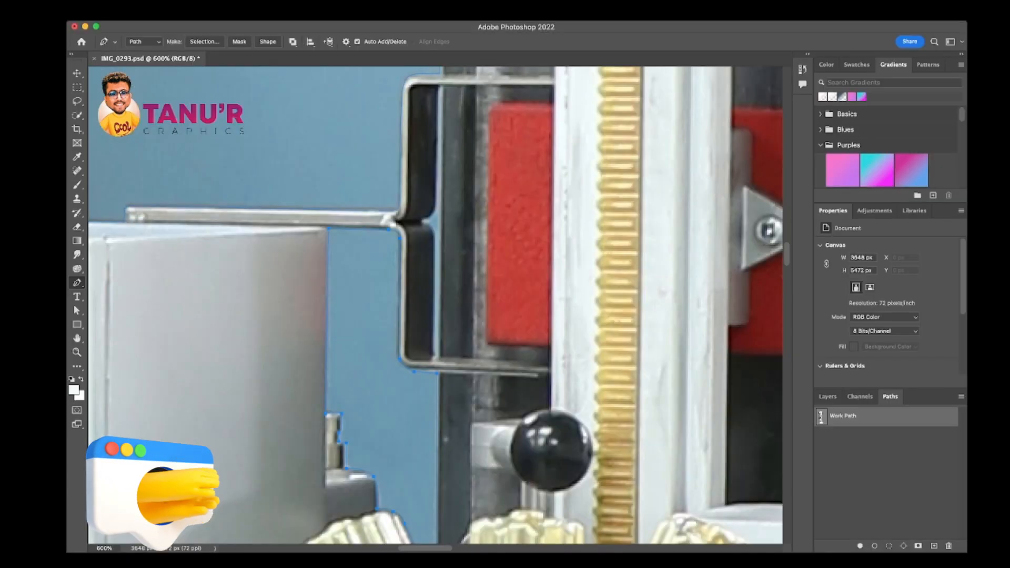
click(433, 355)
click(433, 237)
drag(423, 222, 410, 224)
alt+click(423, 222)
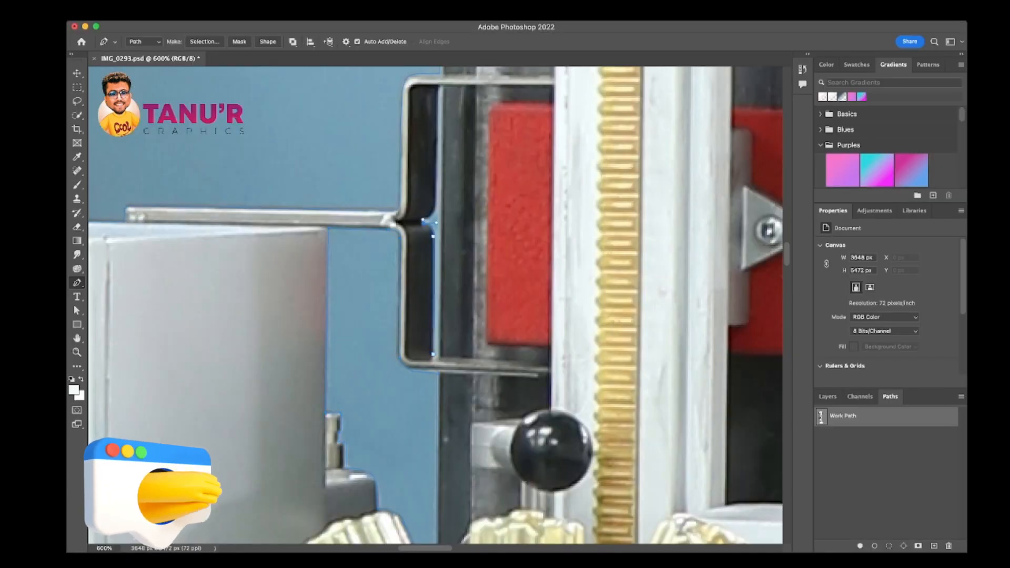
click(436, 144)
key(super+equal)
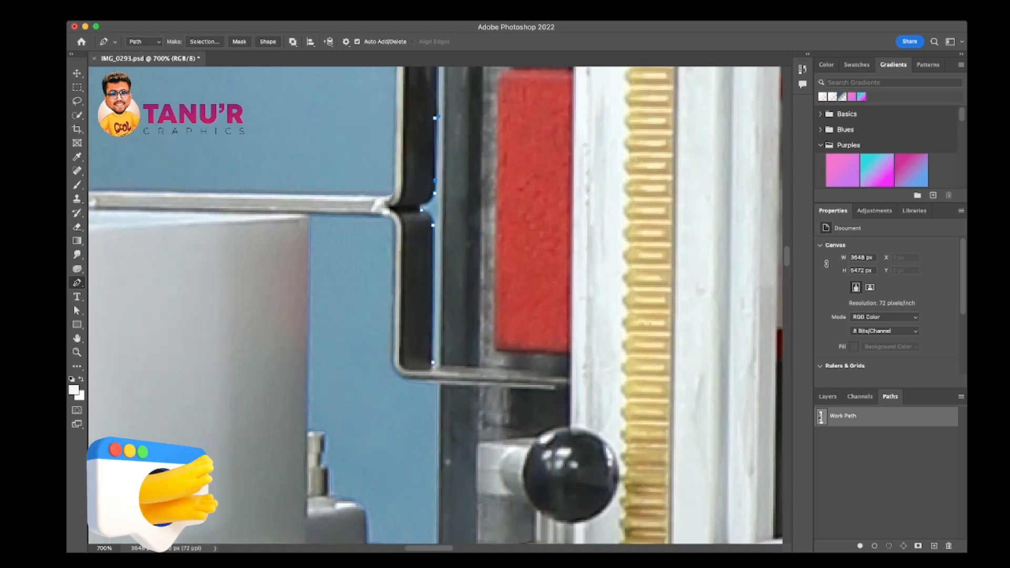
key(Escape)
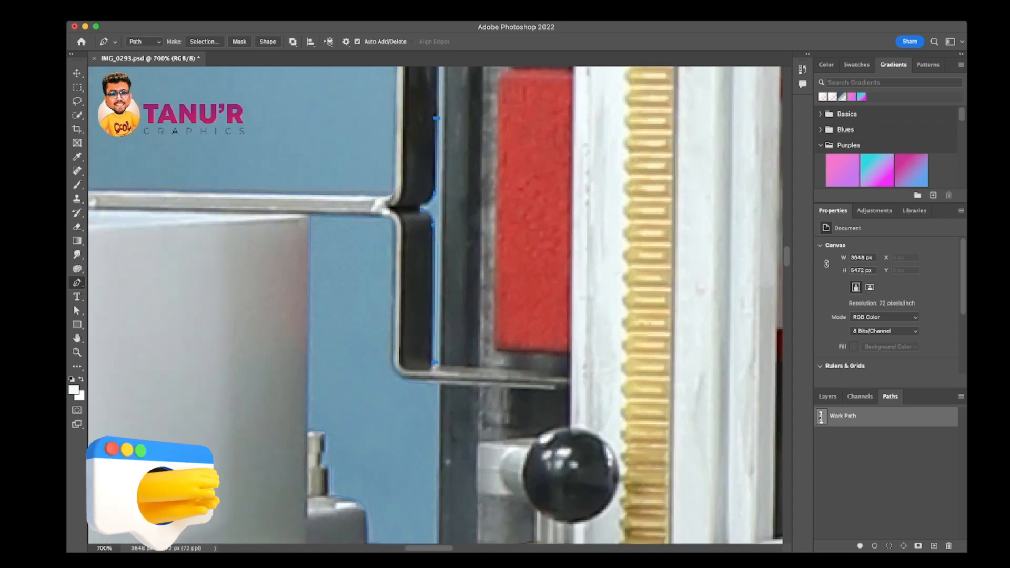
click(431, 362)
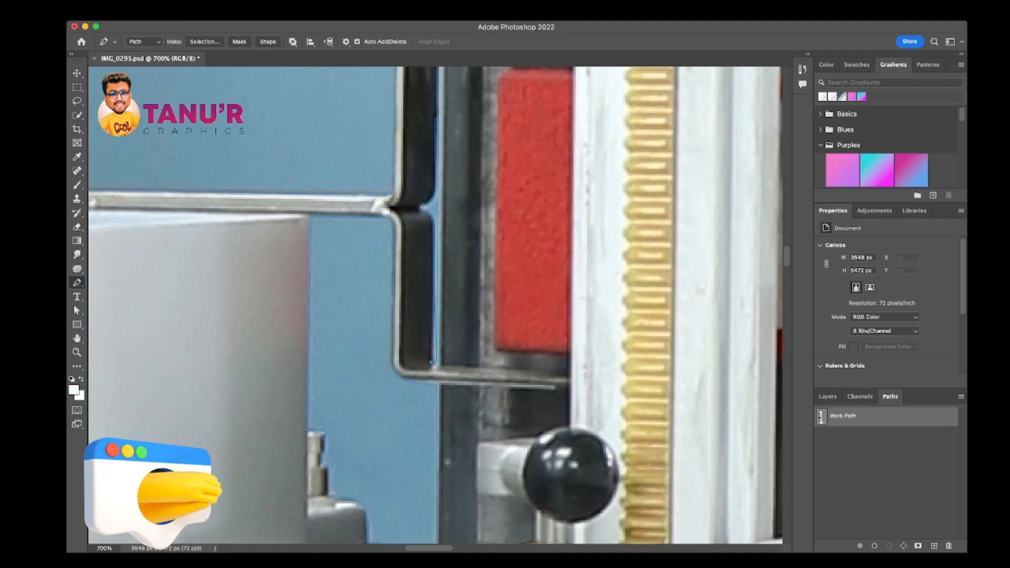
key(super+equal)
key(super+equal)
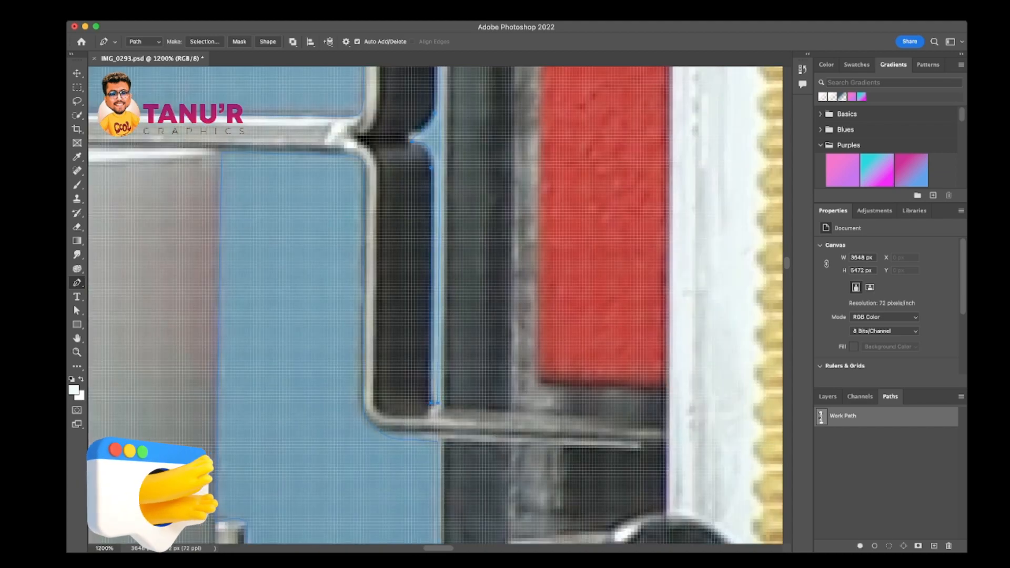
Trace the black cable's inner edge from the upper connector down the far side of its loop
key(super+minus)
key(super+minus)
key(super+minus)
key(super+minus)
key(super+minus)
key(super+minus)
key(super+minus)
key(super+minus)
key(super+minus)
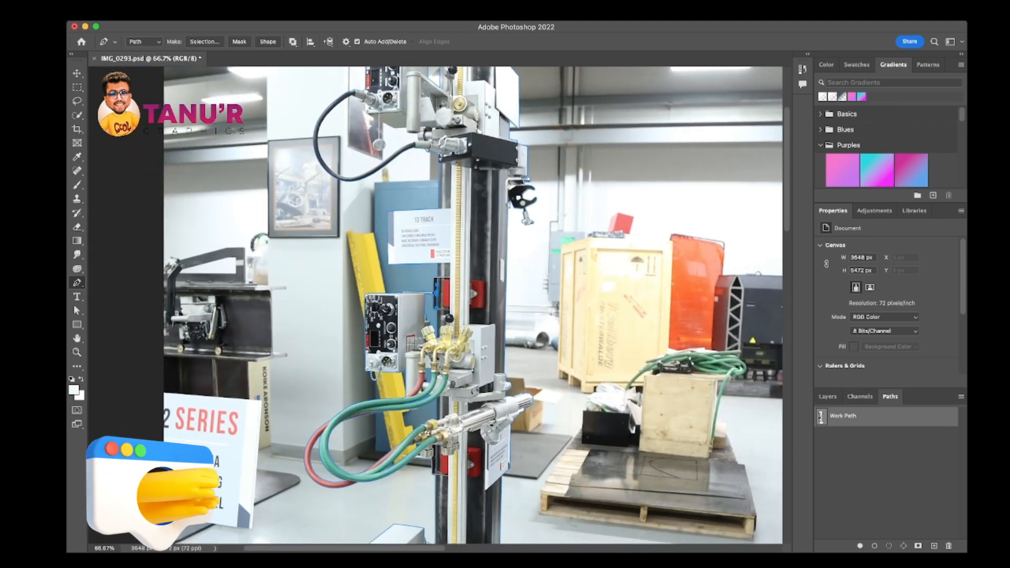
scroll(435, 305, down, 5)
scroll(436, 305, up, 4)
scroll(476, 305, up, 3)
key(super+equal)
key(super+equal)
key(super+equal)
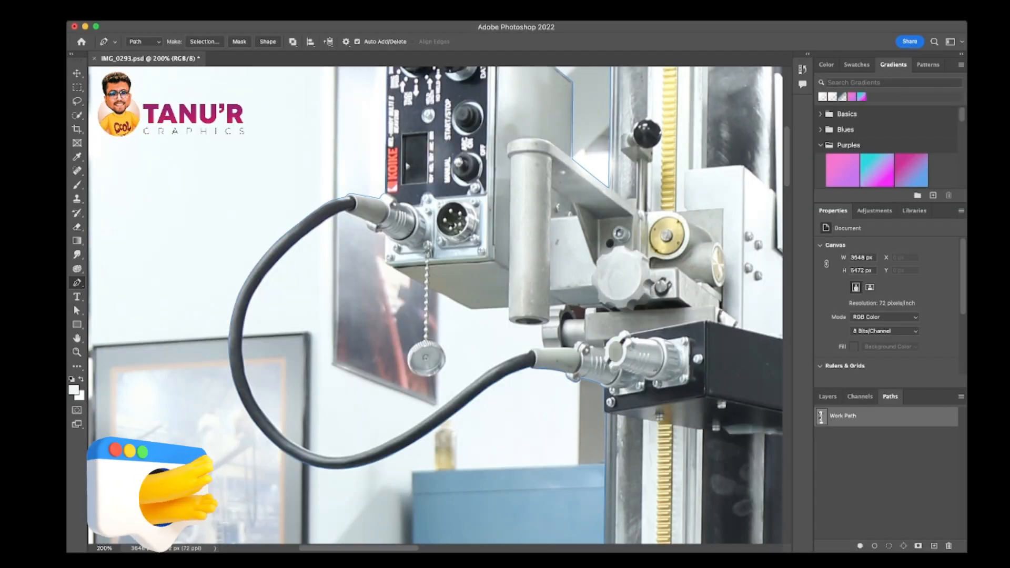
key(super+equal)
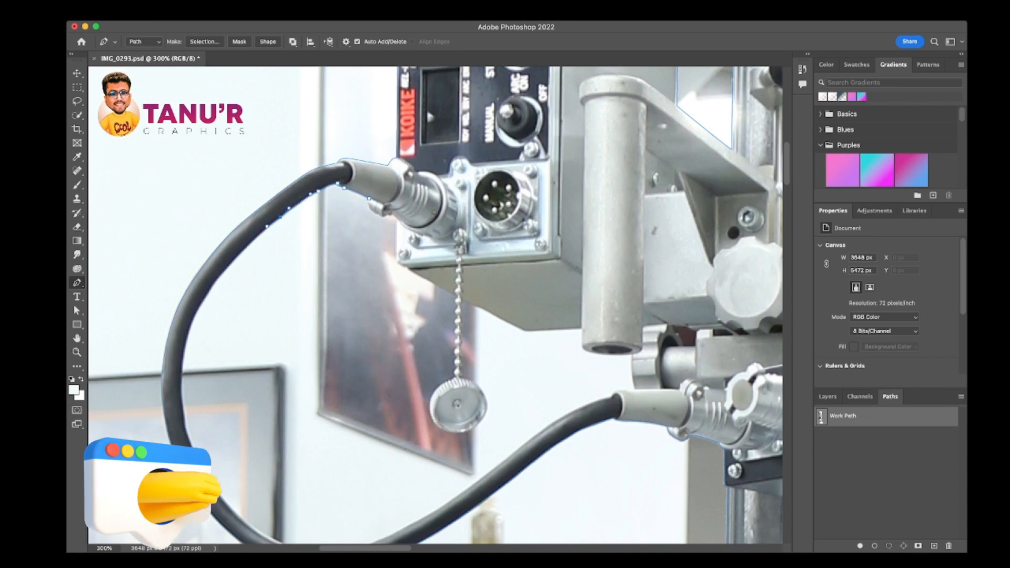
drag(224, 270, 192, 320)
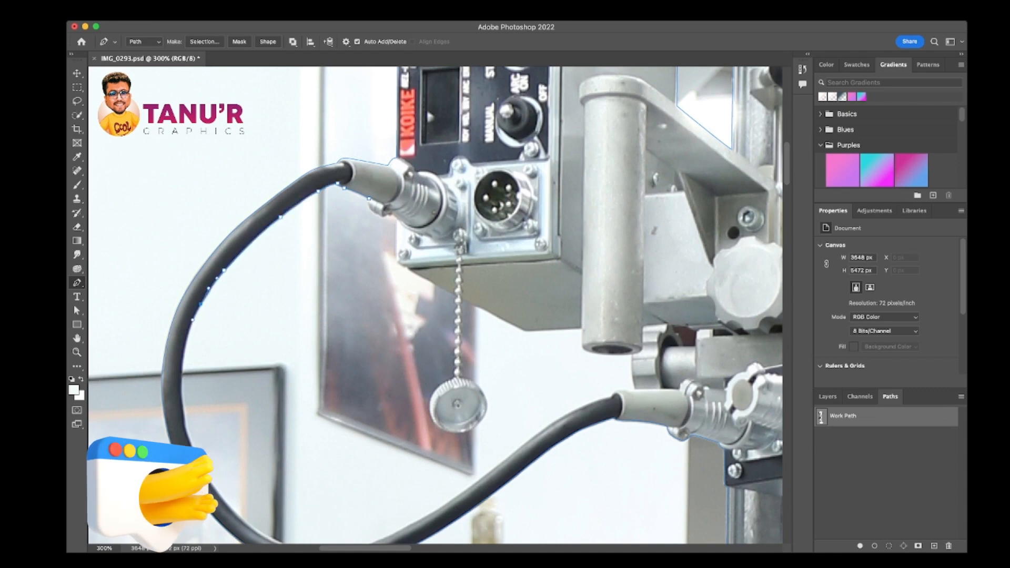
click(183, 412)
drag(183, 412, 161, 320)
Continue the path around the cable loop's bend and up its inner edge to the lower connector
drag(231, 371, 316, 367)
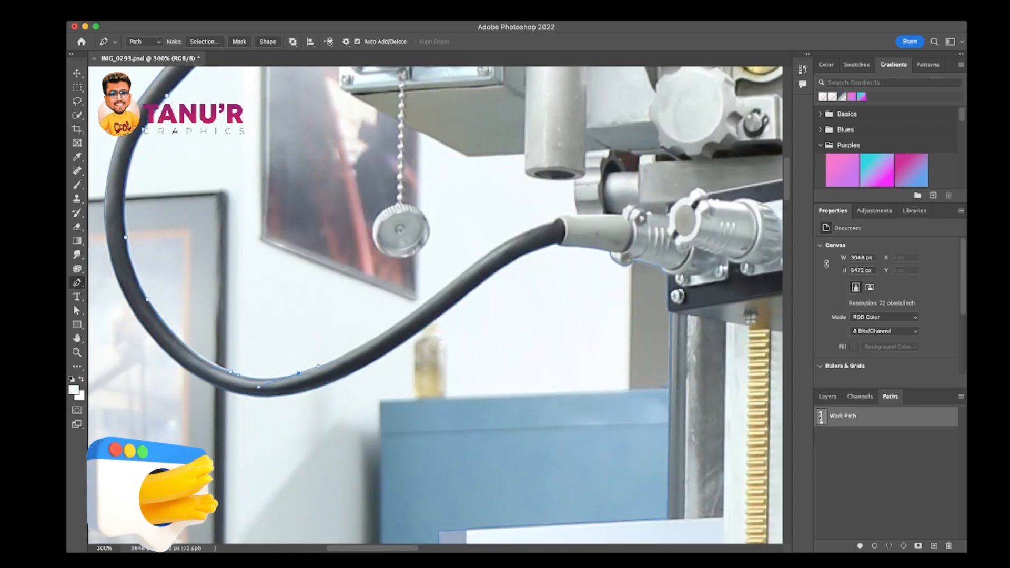
drag(386, 331, 419, 308)
drag(480, 260, 498, 245)
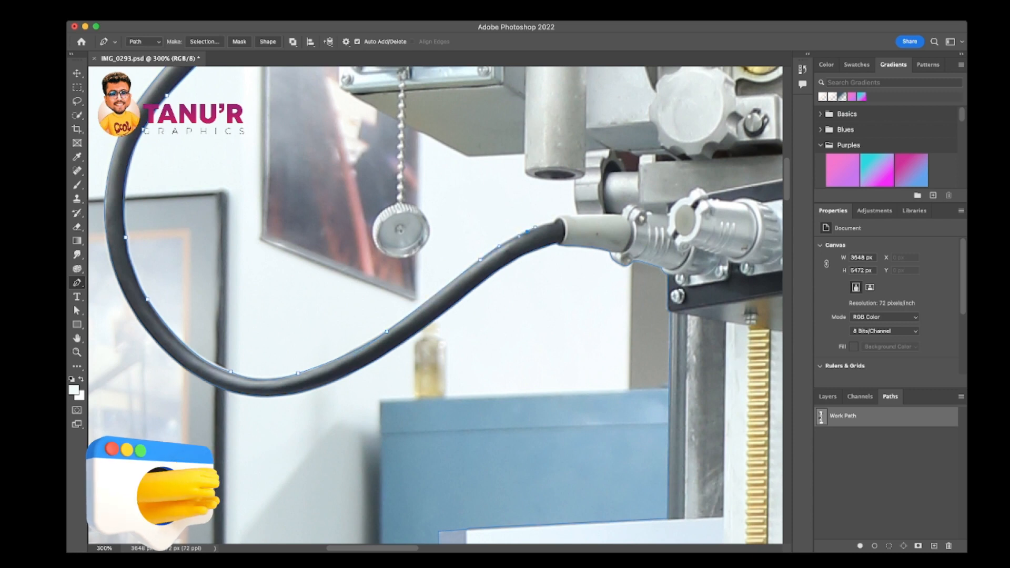
drag(554, 222, 578, 214)
Trace the background gap's boundary along the cylindrical handle's lower end and the underside of the control box to the bead chain
drag(574, 179, 525, 170)
click(525, 154)
click(468, 156)
drag(419, 131, 406, 124)
Trace around the round cap hanging on the bead chain and back up the chain to the control box
drag(425, 214, 429, 224)
click(421, 248)
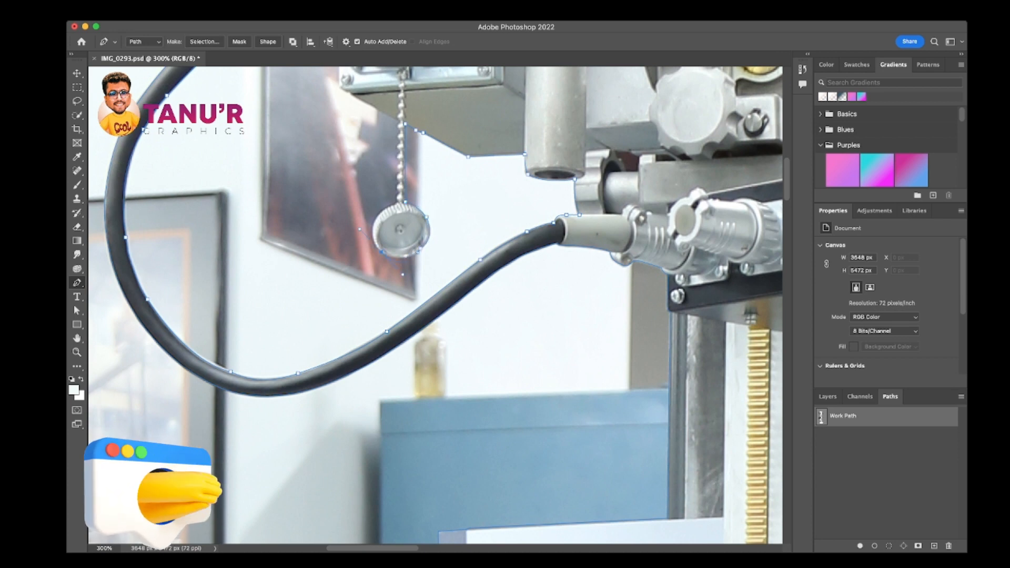
mouse_move(381, 252)
mouse_down()
mouse_move(361, 237)
mouse_move(383, 207)
mouse_move(406, 202)
mouse_move(429, 258)
mouse_up()
click(429, 194)
Trace the corner and side edge of the connector plate and the cable connector's lower edge to finish the inner cable gap
click(383, 167)
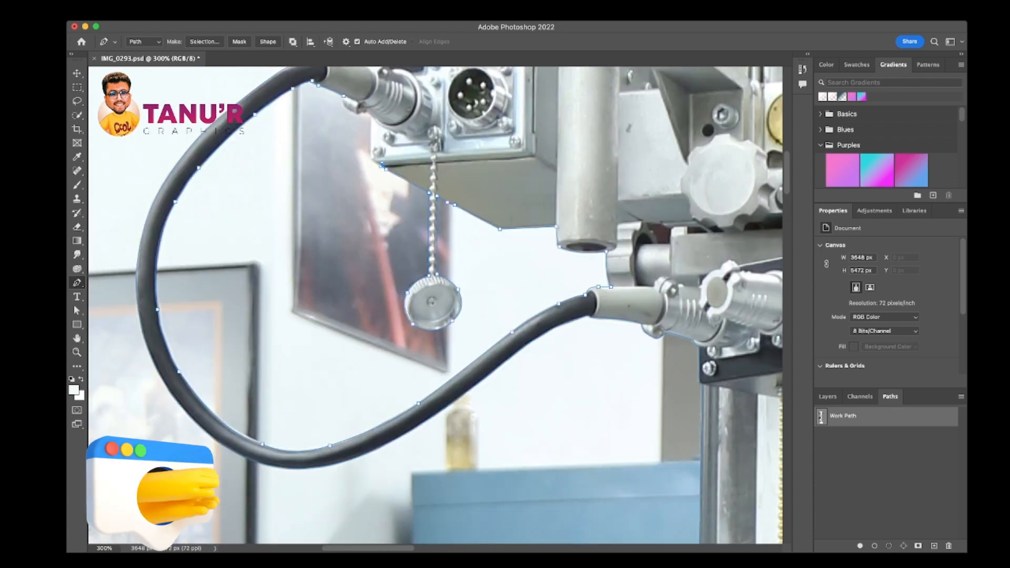
click(372, 153)
click(371, 116)
drag(372, 115, 426, 192)
key(super+plus)
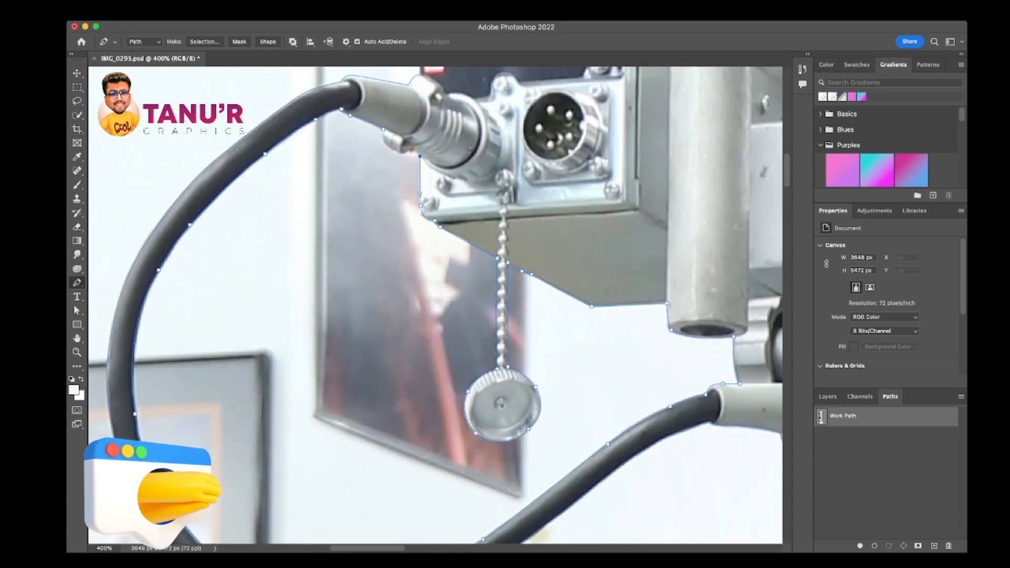
key(super+plus)
click(407, 112)
click(403, 112)
click(397, 114)
click(387, 111)
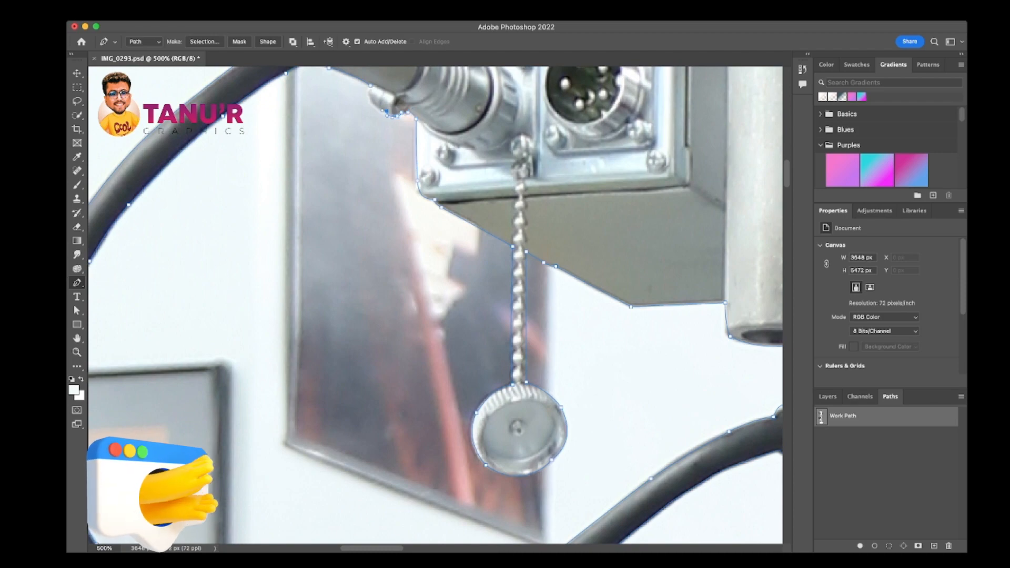
click(369, 97)
Load the machine's work path as a selection and add a layer mask from it to hide the background
key(super+minus)
key(super+minus)
key(super+minus)
drag(369, 96, 245, 188)
key(super+minus)
key(super+minus)
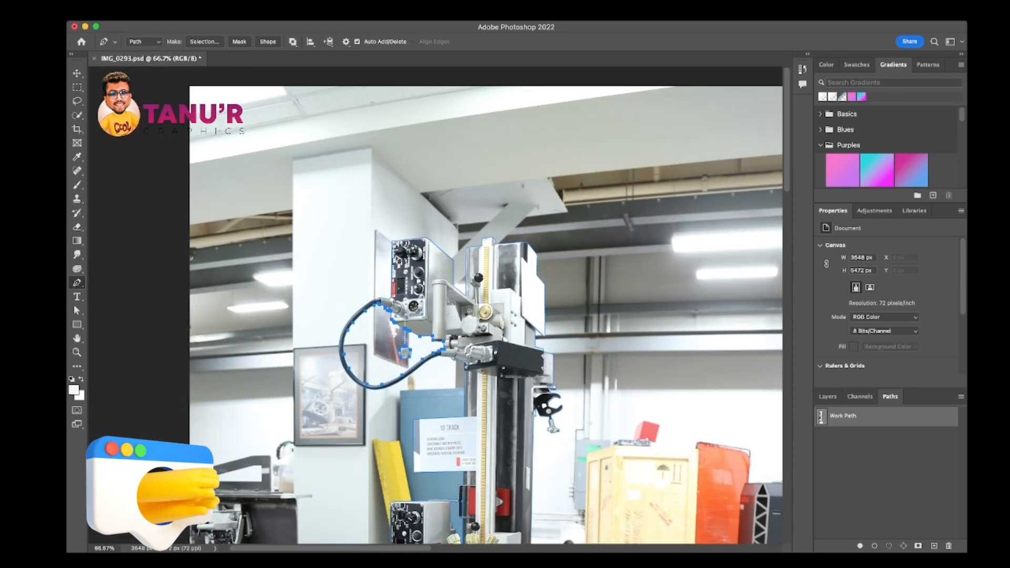
key(super+minus)
drag(420, 516, 437, 107)
key(super+minus)
click(828, 396)
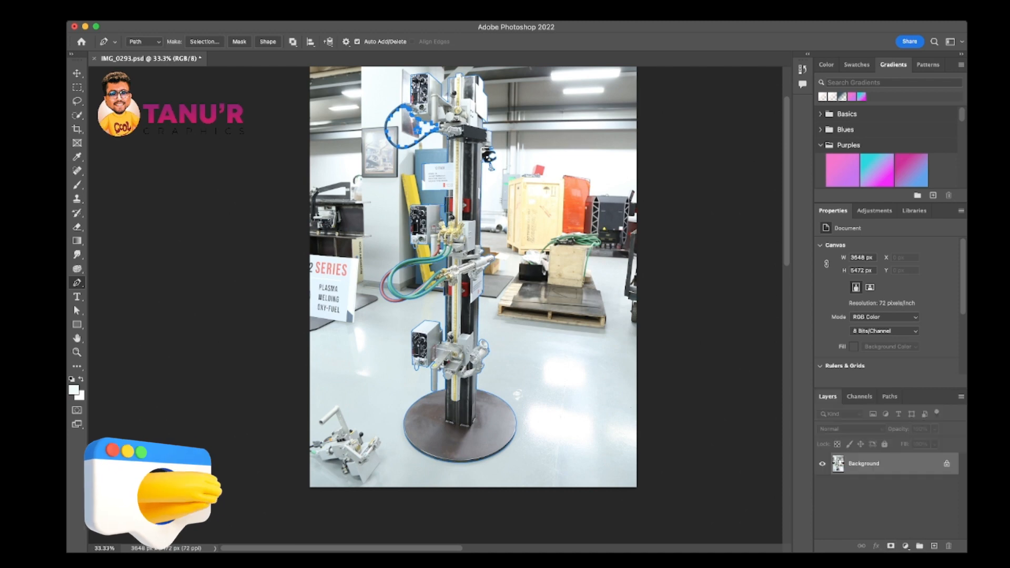
click(890, 396)
super+click(821, 416)
key(super+d)
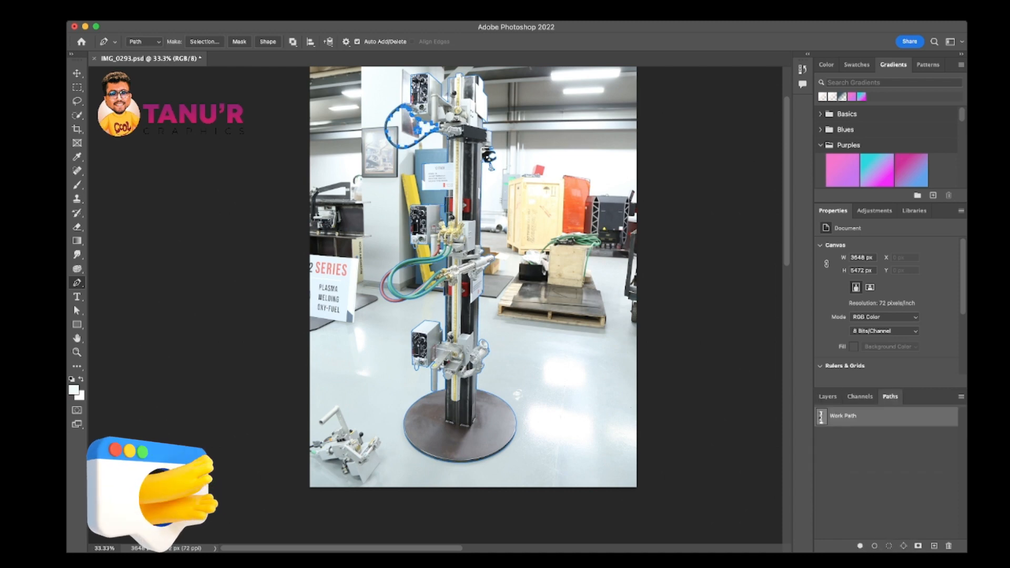
key(super+Return)
click(828, 396)
click(891, 546)
Paint black on the layer mask along the bead chain above the hanging cap to remove the background fringe
key(v)
drag(436, 158, 457, 272)
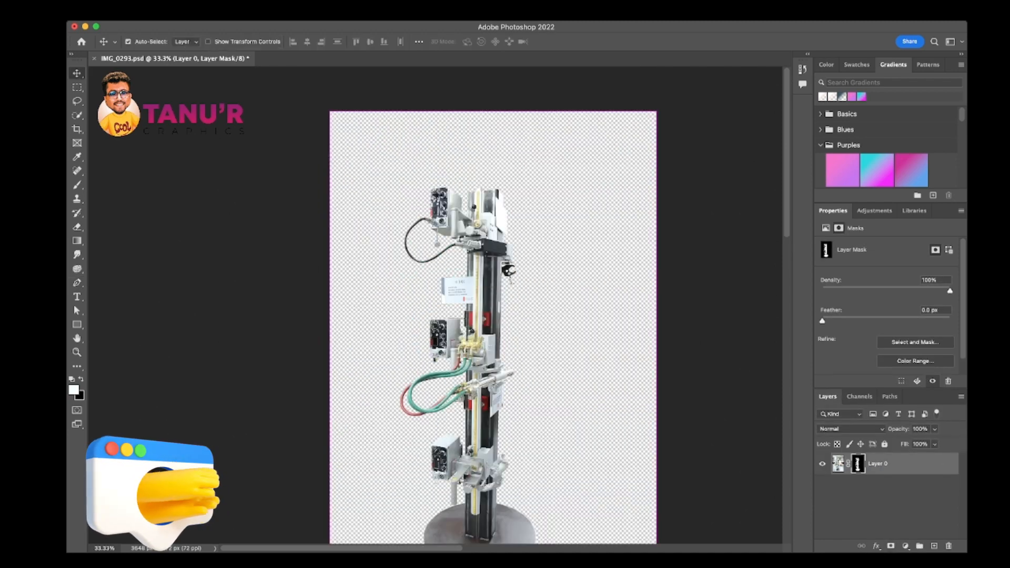
key(super+plus)
key(super+plus)
key(super+plus)
key(super+plus)
drag(458, 111, 421, 446)
key(super+plus)
key(super+plus)
key(super+plus)
key(super+plus)
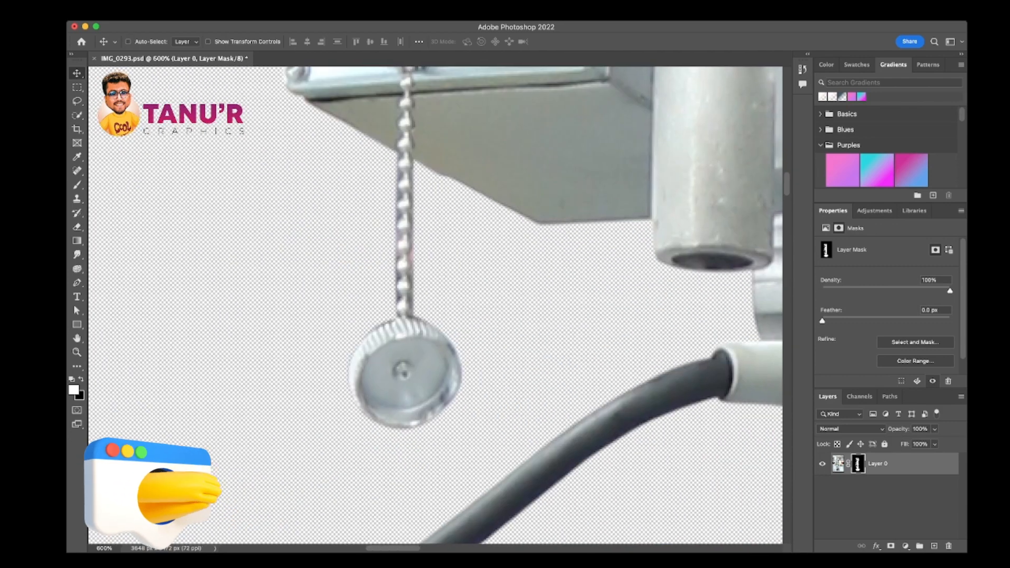
key(b)
key(x)
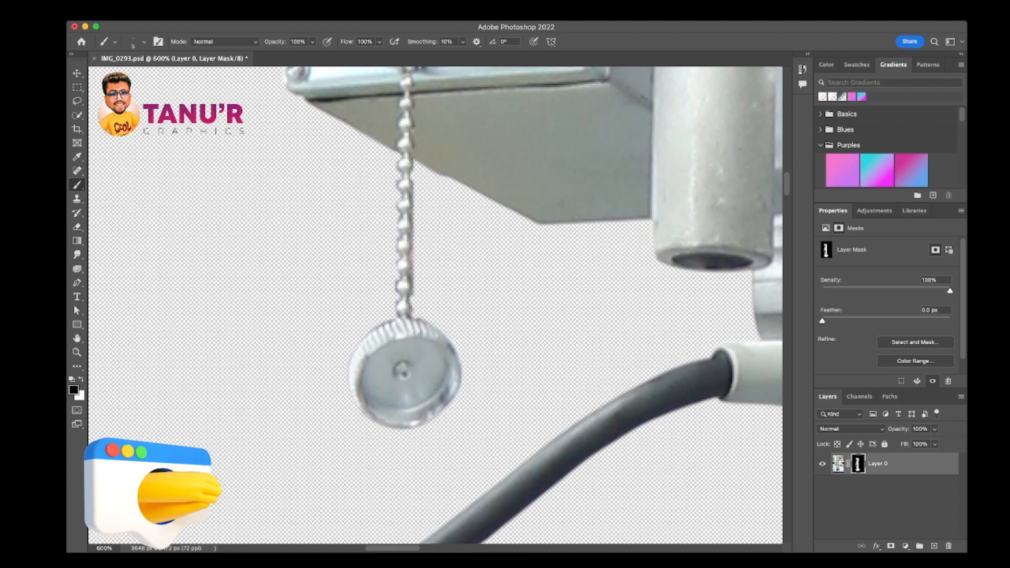
Touch up the mask at the lowest control box, restoring the bead chain's loop in white and hiding the background inside it in black
key(super+minus)
key(super+minus)
key(super+minus)
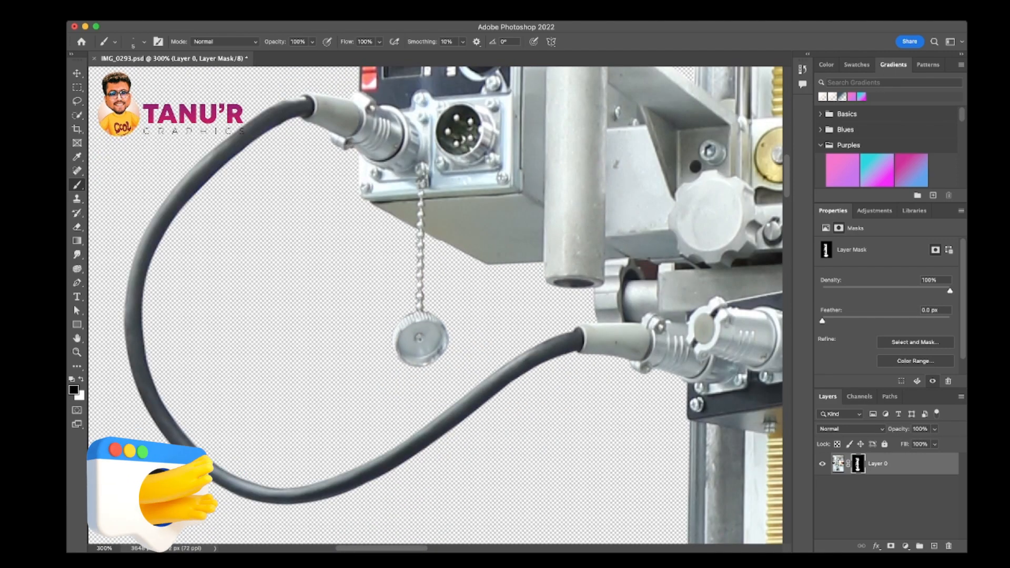
key(super+minus)
key(super+minus)
key(super+minus)
key(super+minus)
scroll(436, 305, down, 6)
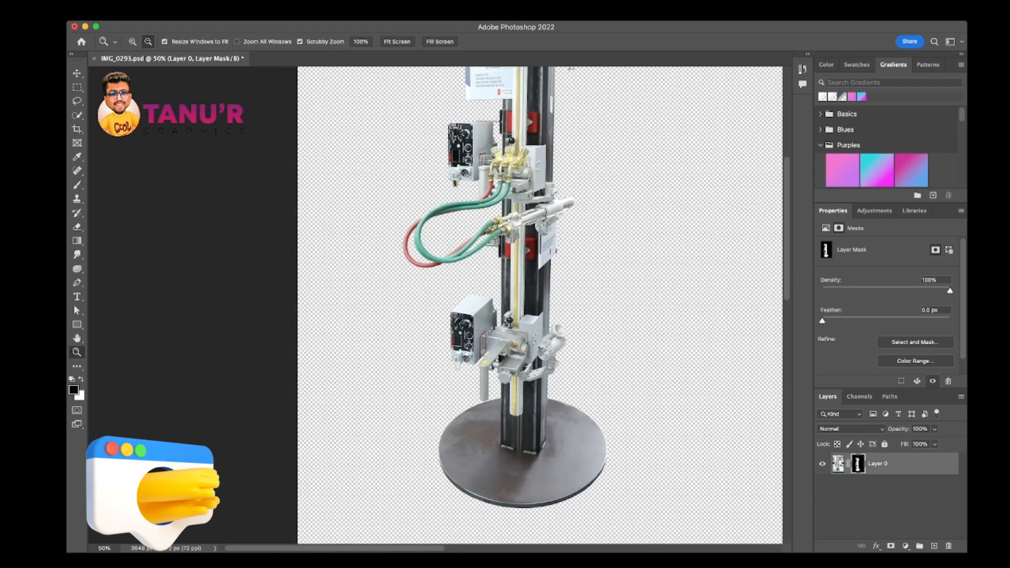
key(super+plus)
key(super+plus)
key(super+plus)
key(super+plus)
key(super+plus)
scroll(435, 305, down, 8)
scroll(436, 305, right, 4)
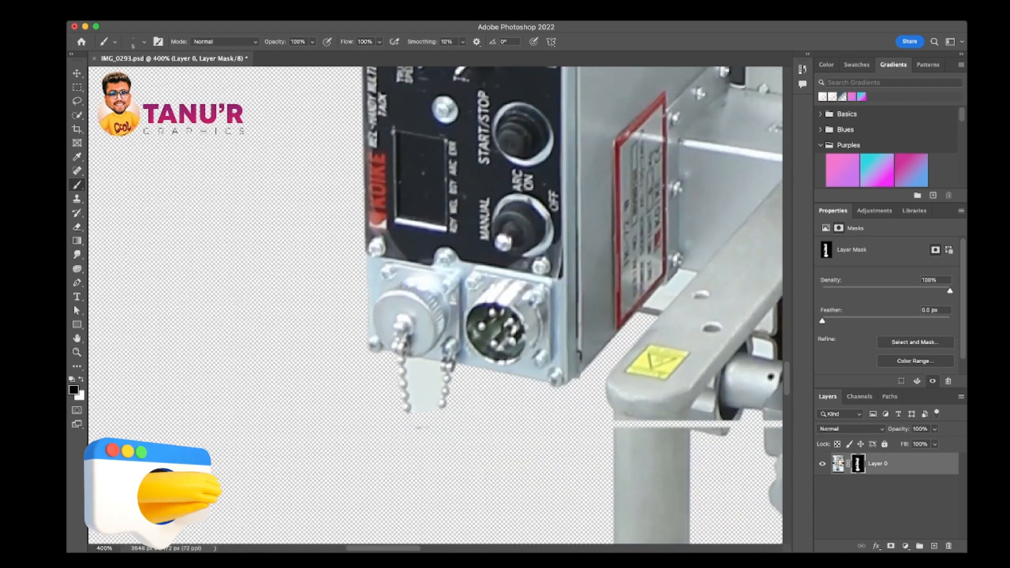
key(super+plus)
key(super+plus)
key(super+plus)
key(super+plus)
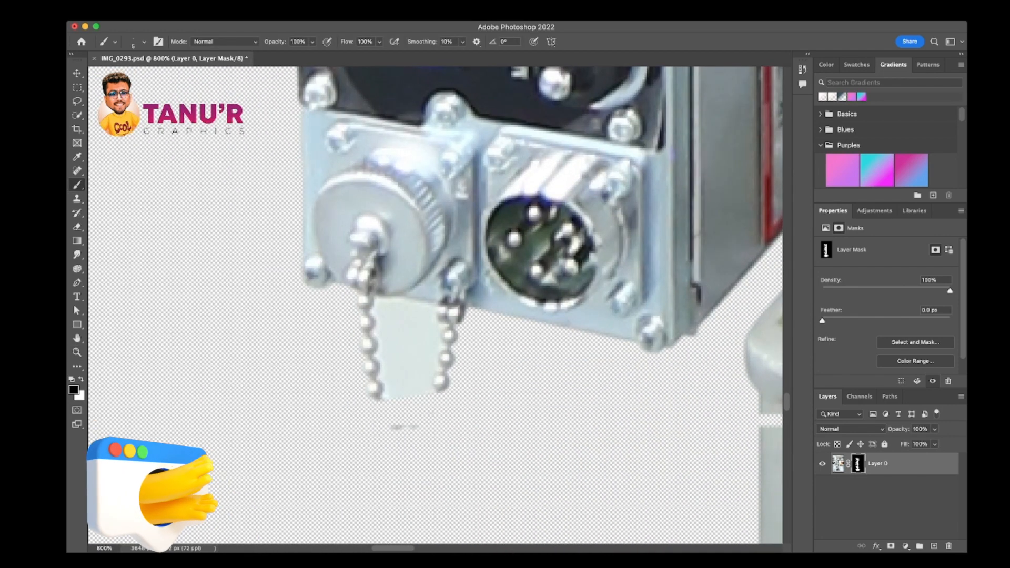
key(x)
mouse_move(380, 405)
mouse_down()
mouse_move(419, 422)
mouse_move(388, 404)
mouse_up()
key(x)
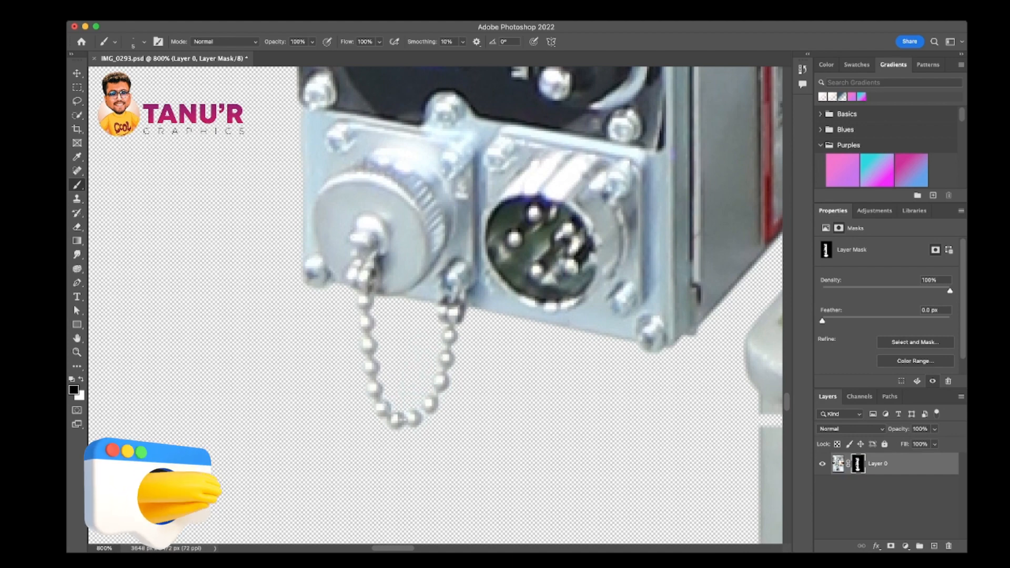
drag(334, 289, 347, 291)
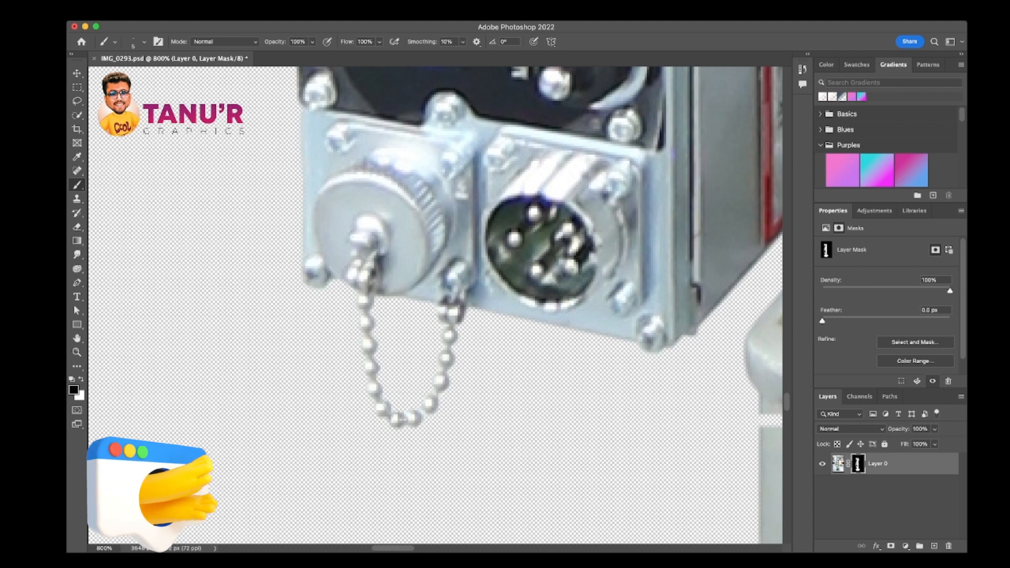
Inspect the cleaned bead chain and the whole masked machine for leftover background
key(super+minus)
key(super+minus)
key(super+minus)
key(super+minus)
key(super+plus)
key(super+plus)
key(super+plus)
key(super+plus)
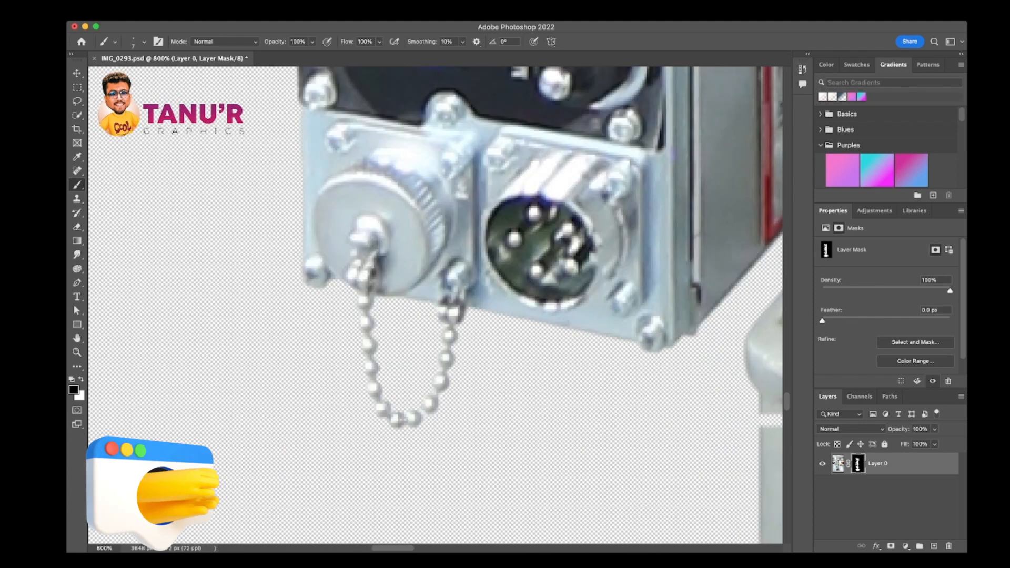
key(super+minus)
key(super+minus)
key(super+minus)
key(super+minus)
key(super+minus)
key(super+minus)
key(super+minus)
key(super+minus)
key(super+minus)
key(x)
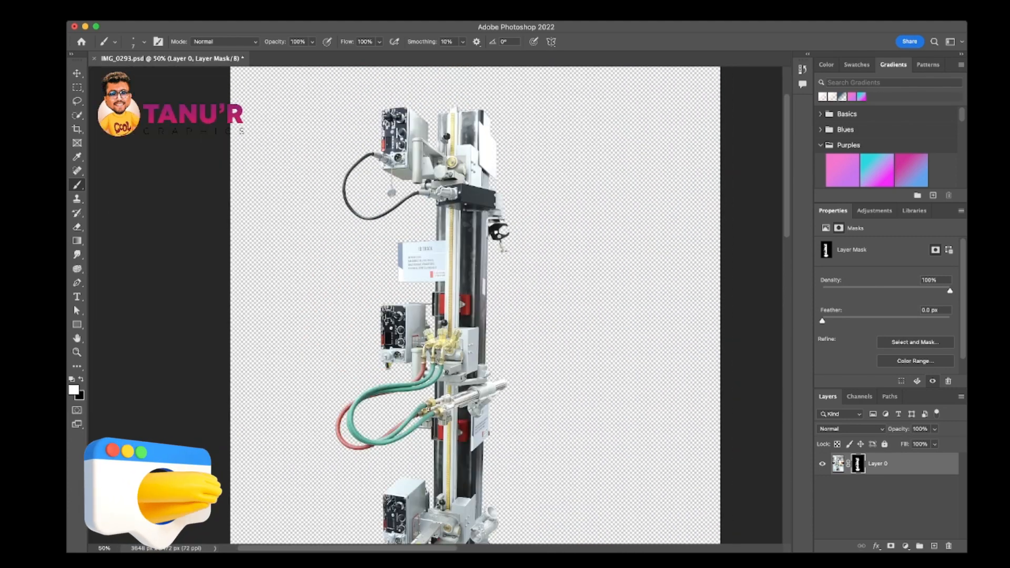
Draw a white rectangle shape of about 3645 by 5470 px covering the whole canvas
key(super+minus)
key(u)
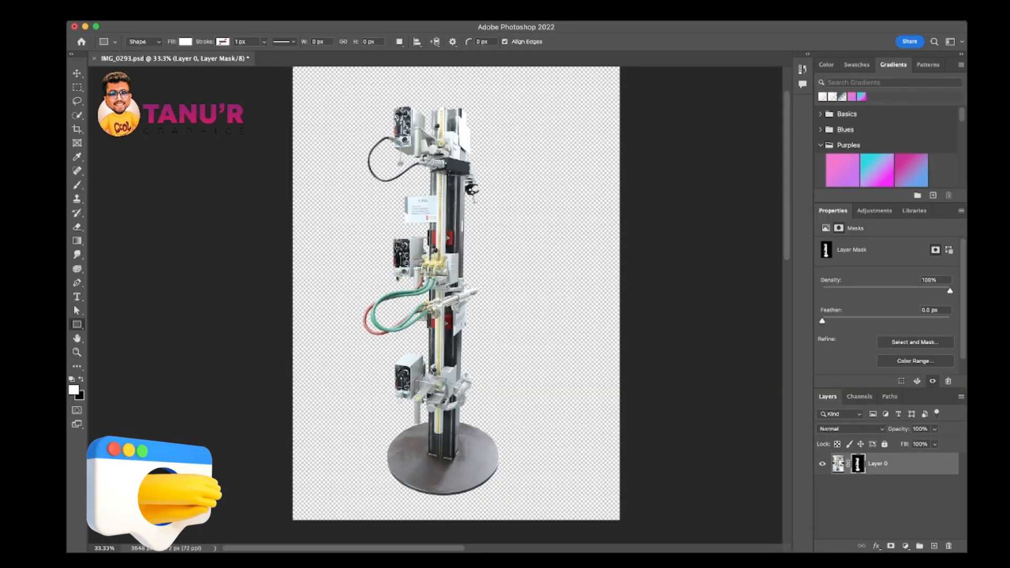
key(super+minus)
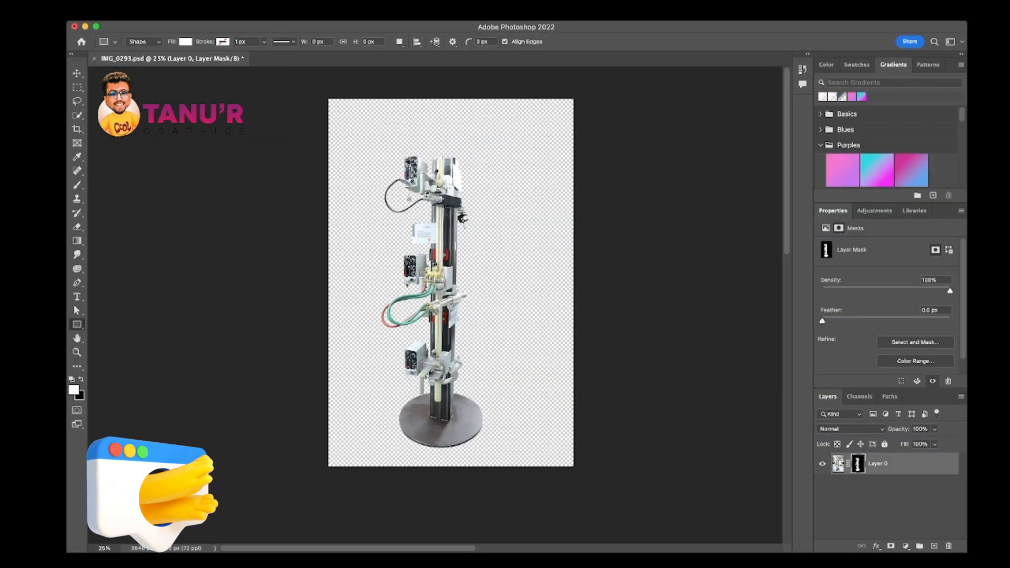
drag(328, 98, 573, 466)
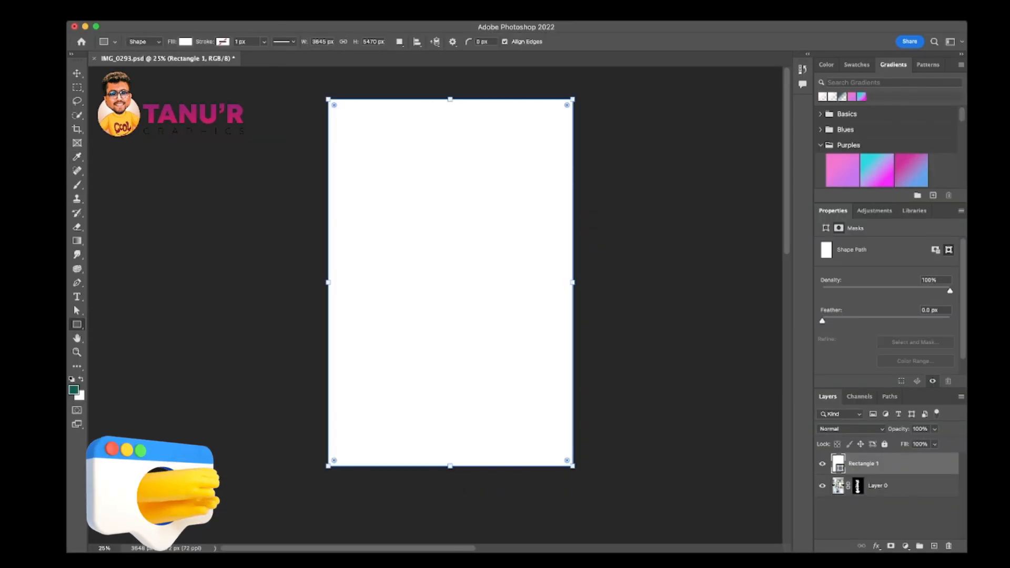
Fill the rectangle with dark green and place its layer beneath the machine layer
double_click(838, 463)
key(Return)
double_click(863, 463)
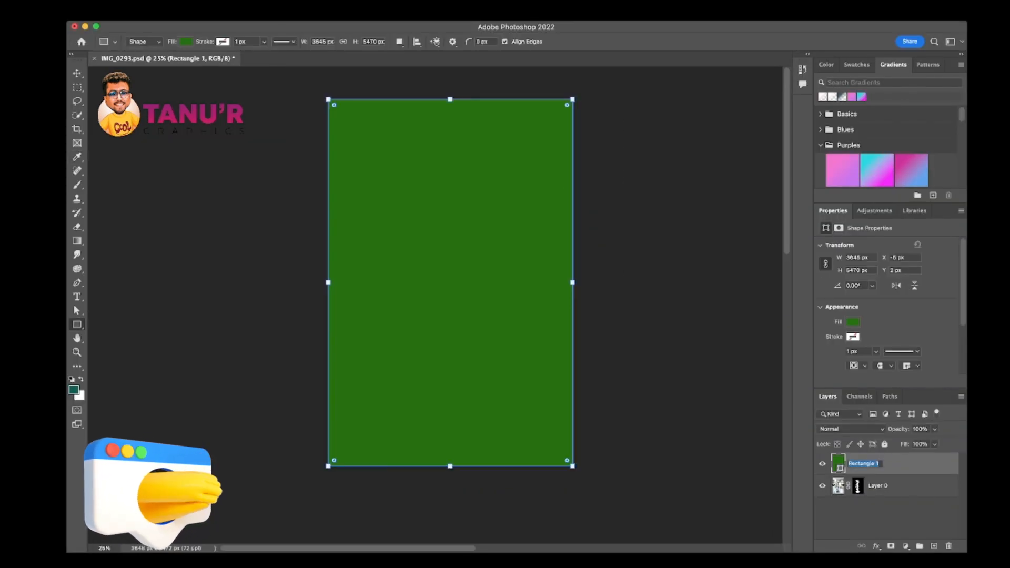
key(Return)
key(super+bracketleft)
Check the machine's cutout edges against the green backdrop and delete the rectangle layer
key(super+plus)
key(super+plus)
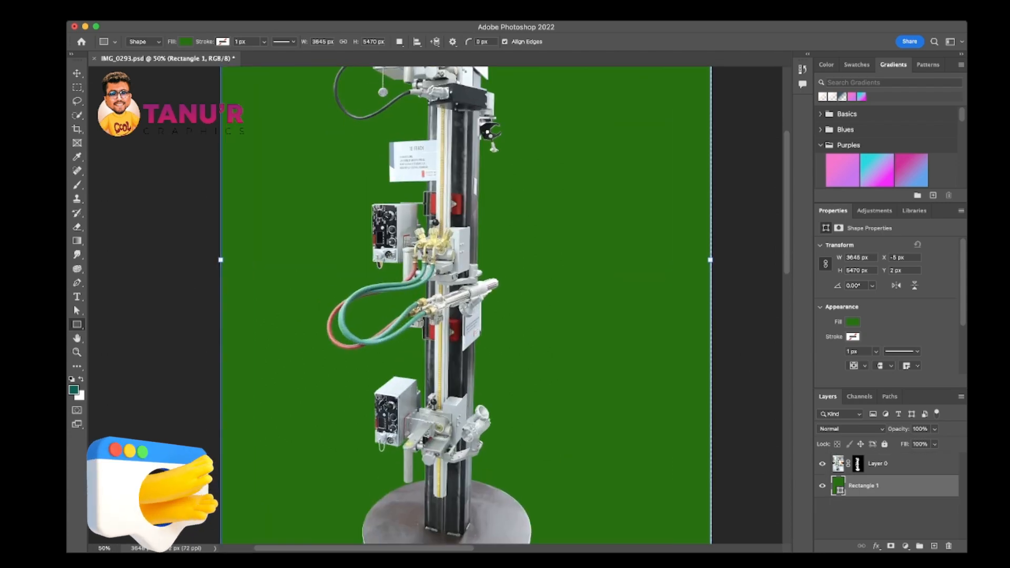
scroll(465, 305, down, 2)
scroll(466, 305, up, 3)
key(v)
key(super+minus)
key(super+minus)
key(BackSpace)
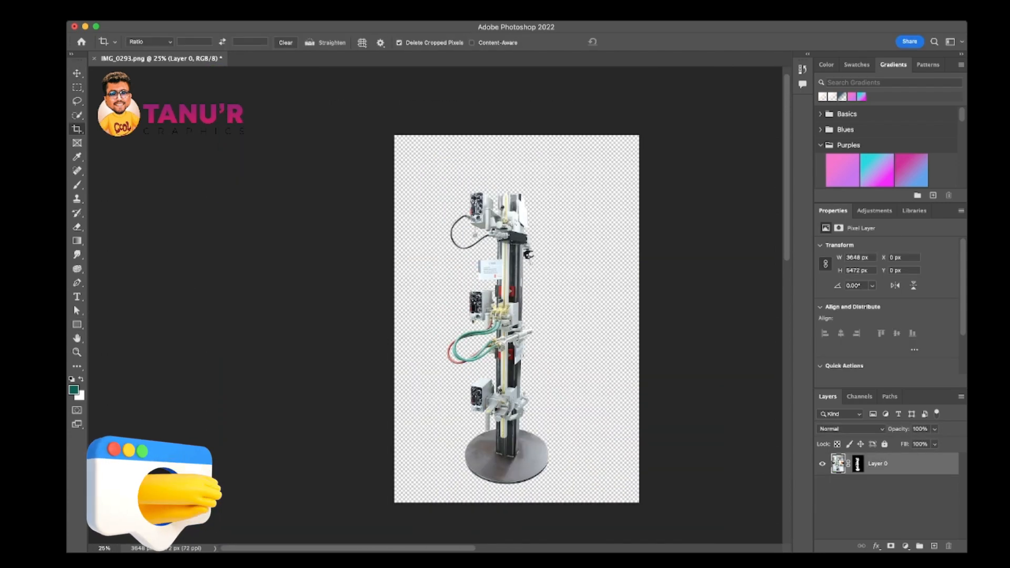
Crop the canvas closely around the machine without deleting the cropped pixels
drag(440, 182, 553, 449)
drag(384, 305, 380, 305)
drag(435, 438, 435, 468)
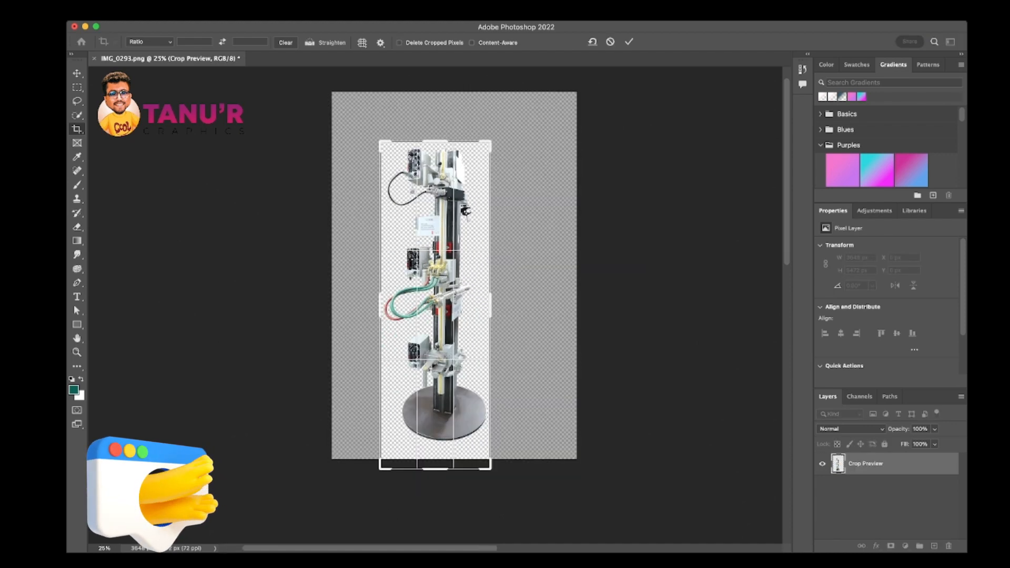
key(Return)
Save the cropped cutout as IMG_0293.png and IMG_0293.psd and close the document
key(super+s)
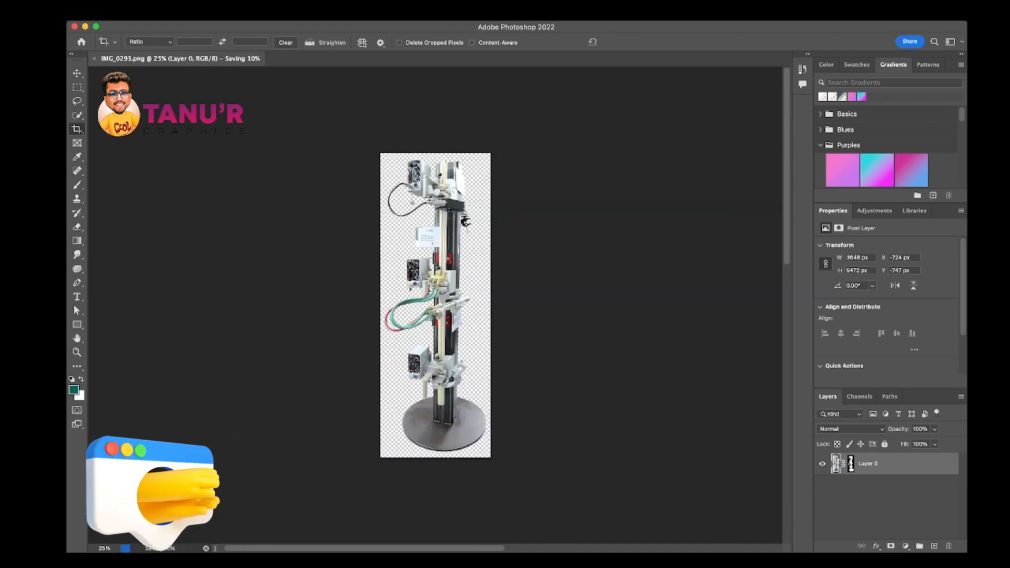
key(v)
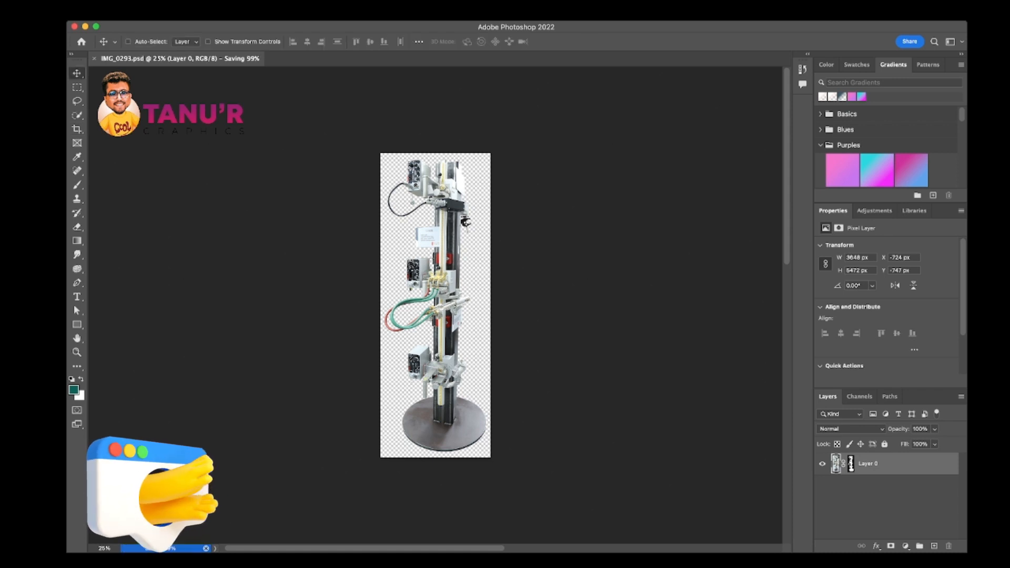
key(super+w)
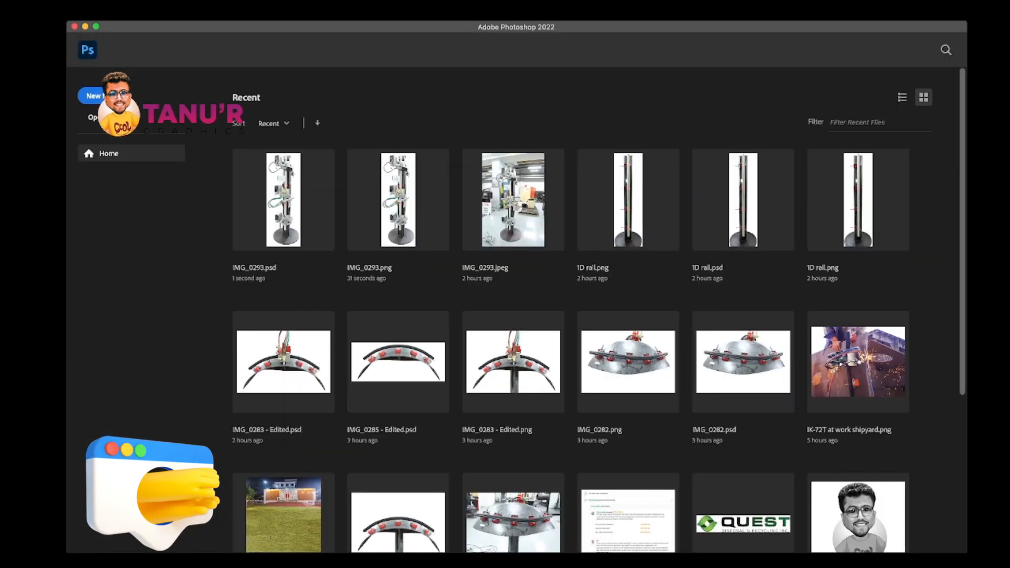